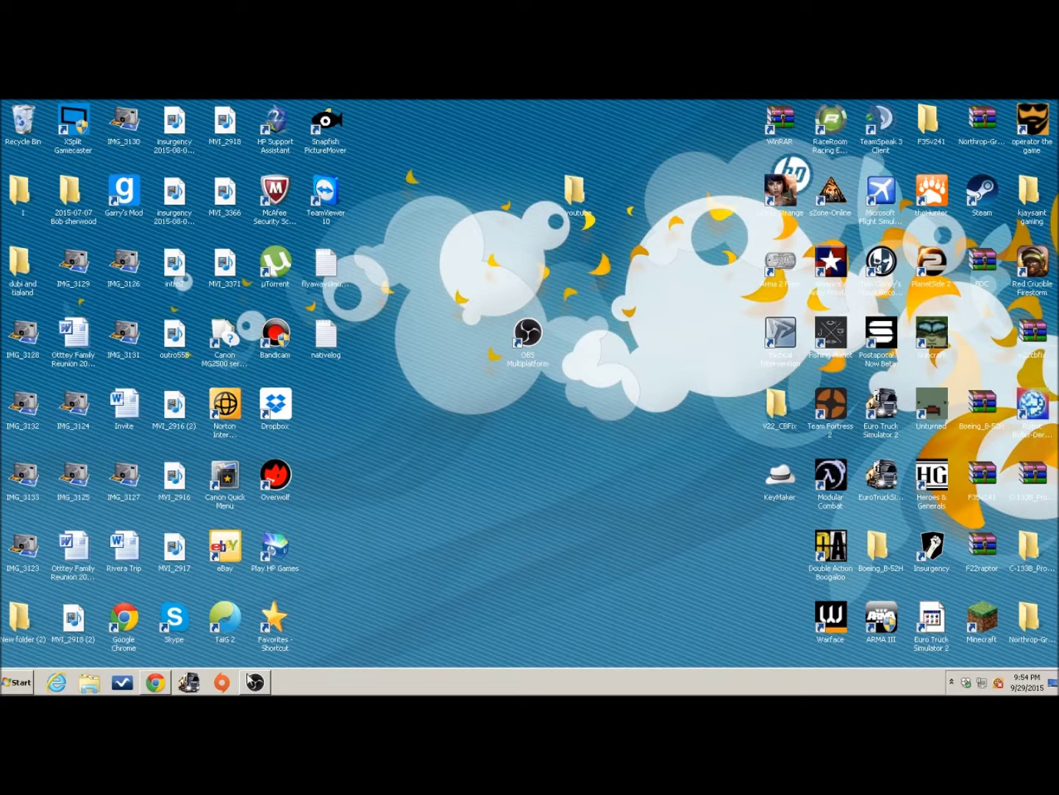
left_click(267, 688)
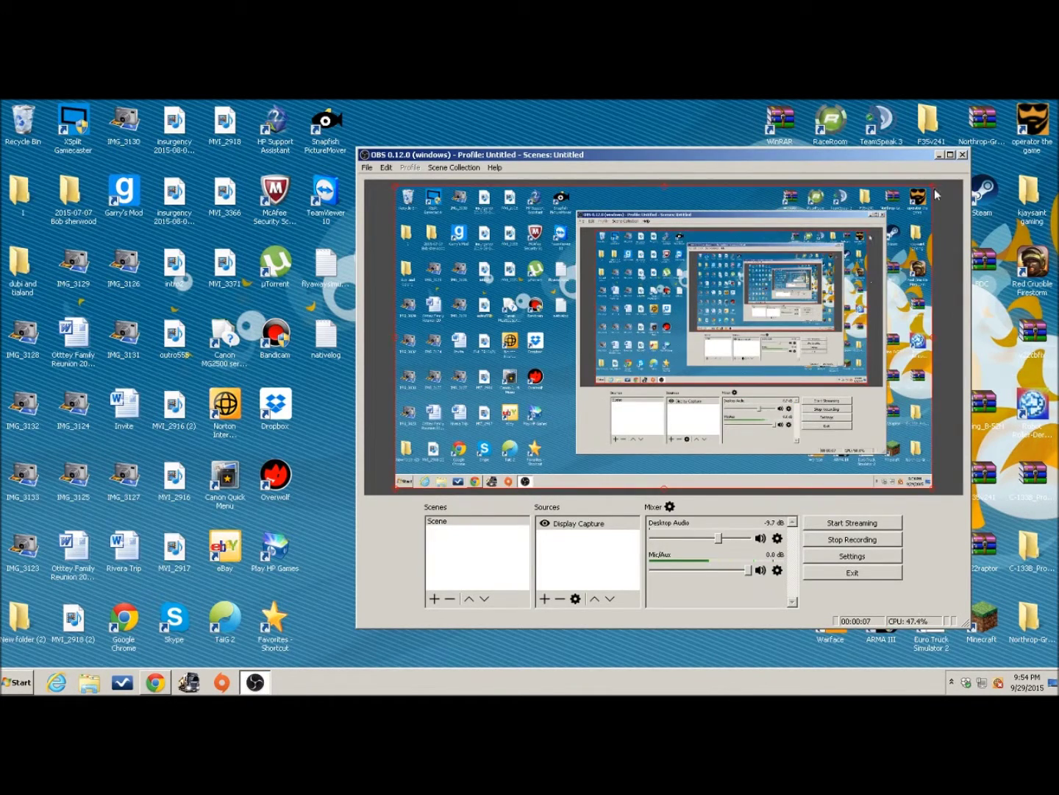
left_click(939, 155)
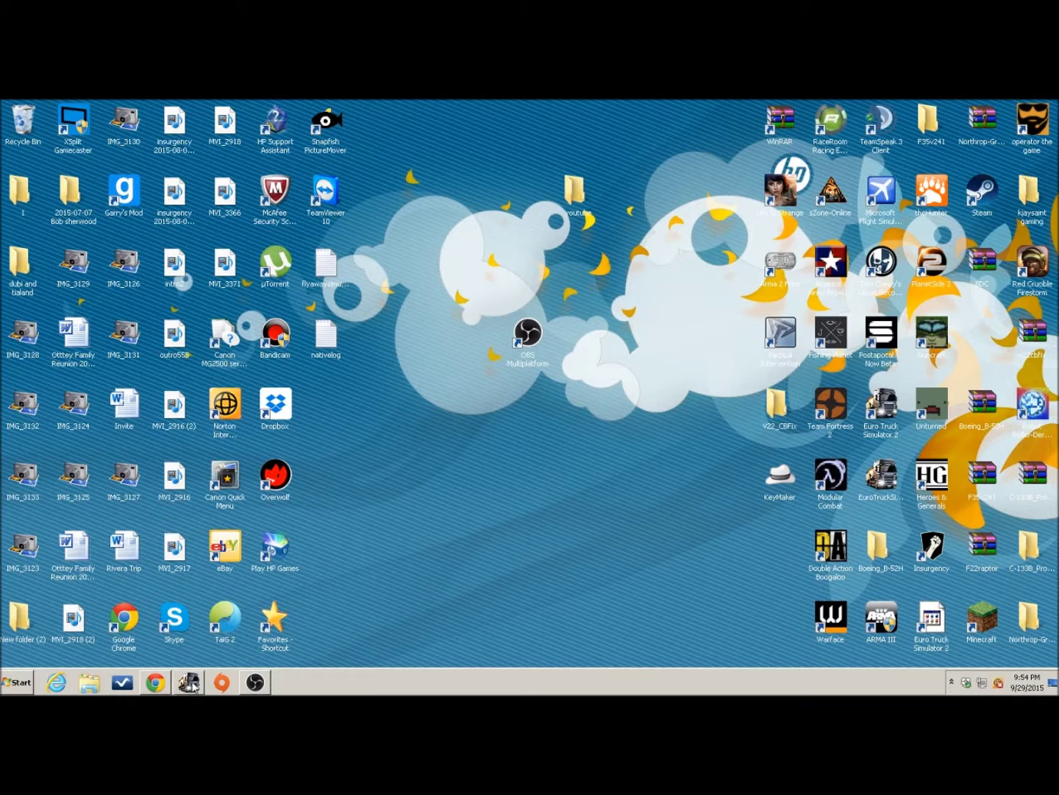
- Switch to Chrome and download the Windows 7/8/10 installer of OBS MultiPlatform from the OBS home page into the Music library
left_click(155, 682)
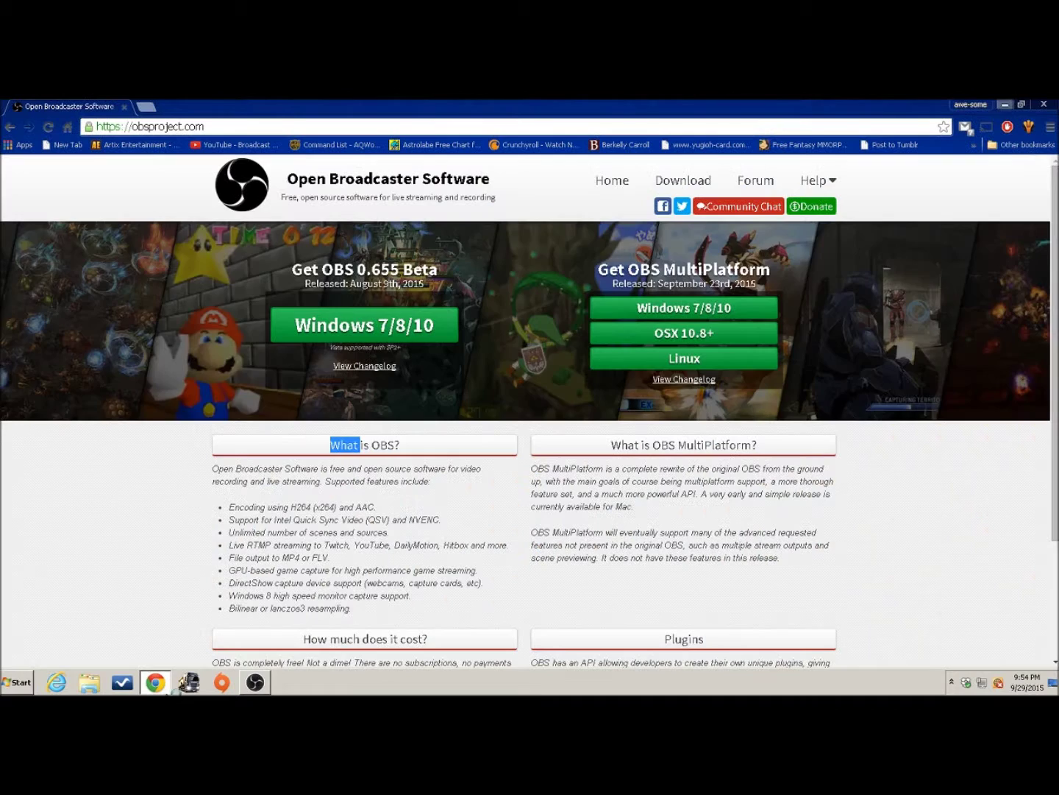
left_click(243, 351)
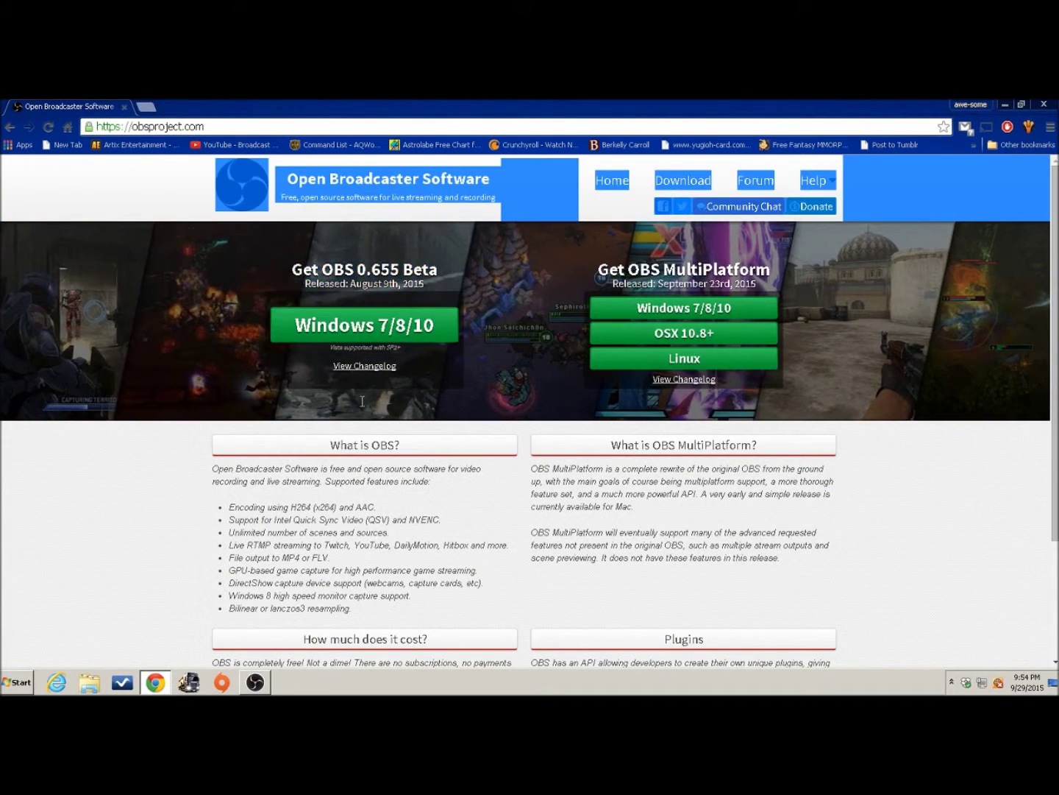
left_click(508, 370)
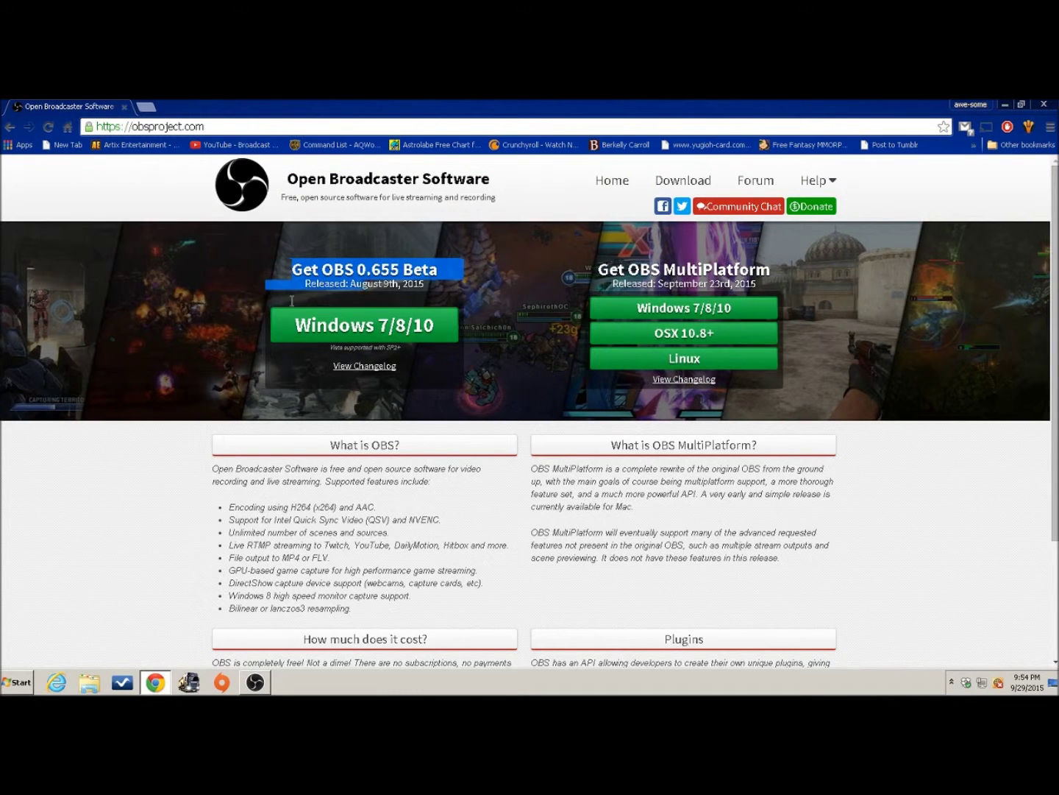
left_click_drag(470, 280, 355, 383)
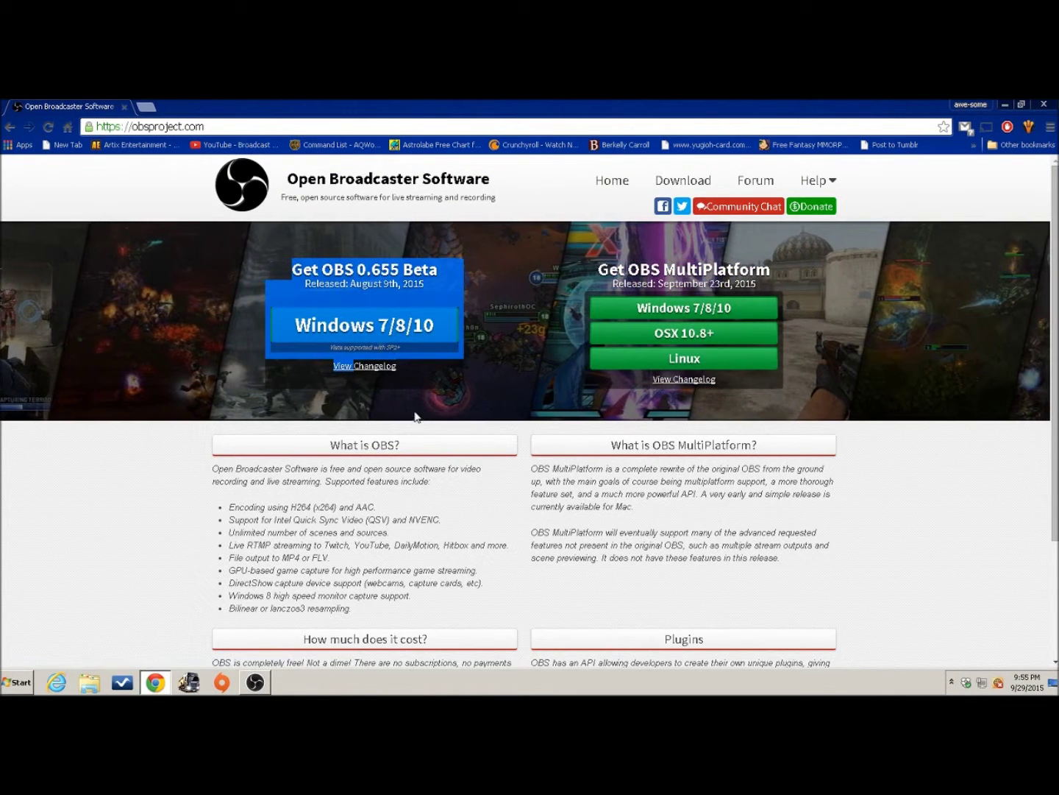
left_click(507, 329)
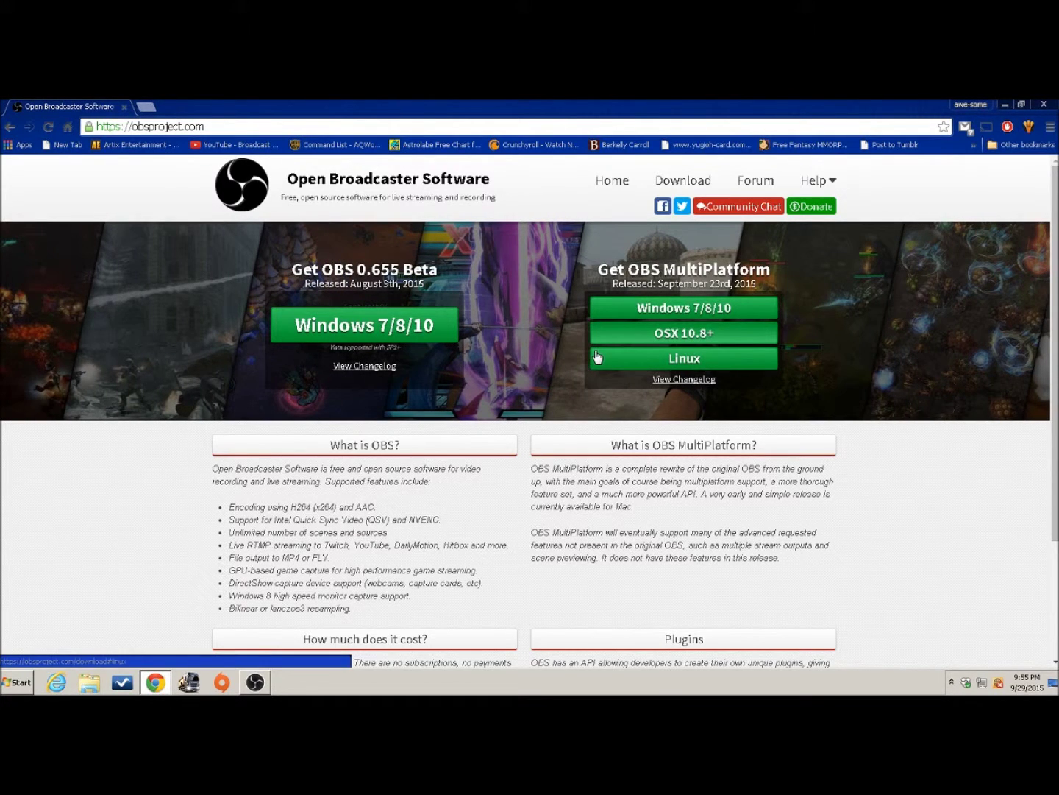
left_click(660, 312)
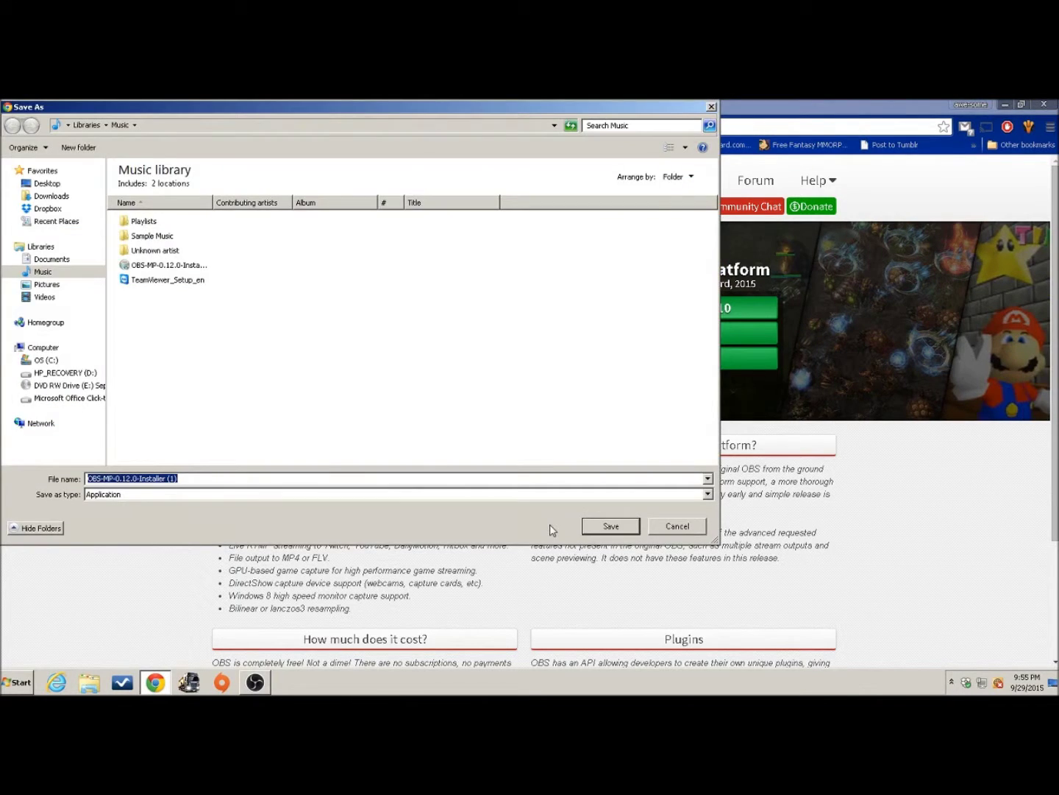
left_click(609, 526)
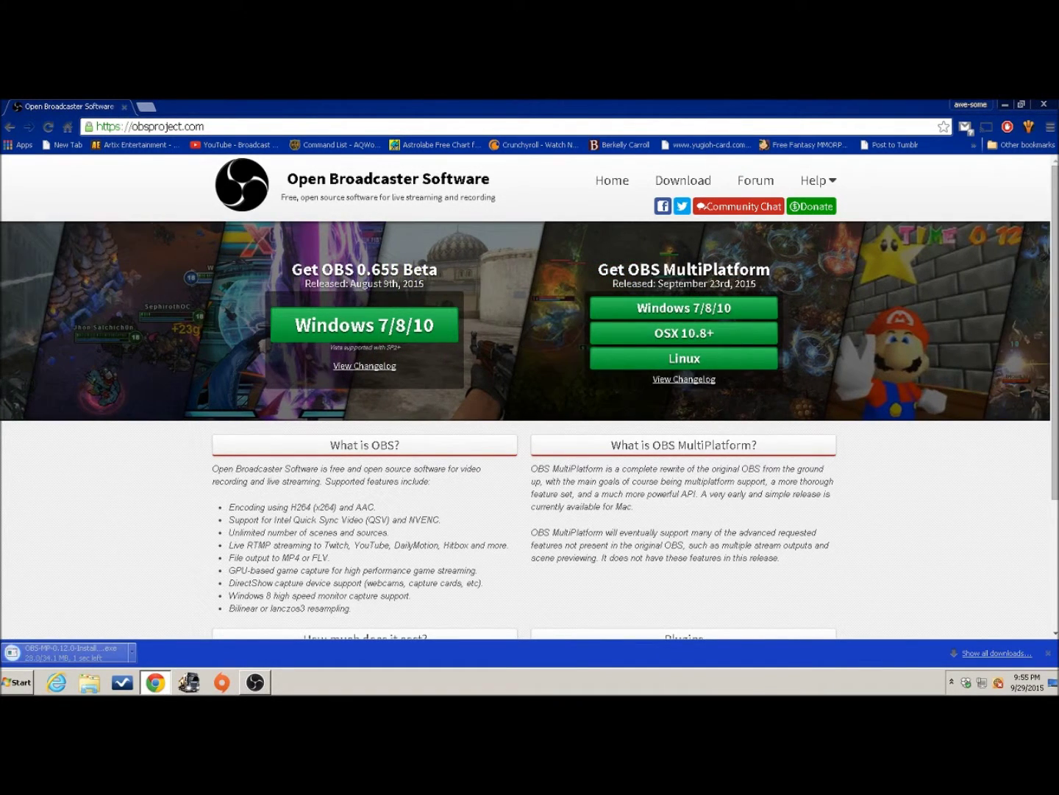
- Run the downloaded OBS Multiplatform 0.12.0 installer, accept the license agreement, and quit the setup at the install location page
left_click(66, 657)
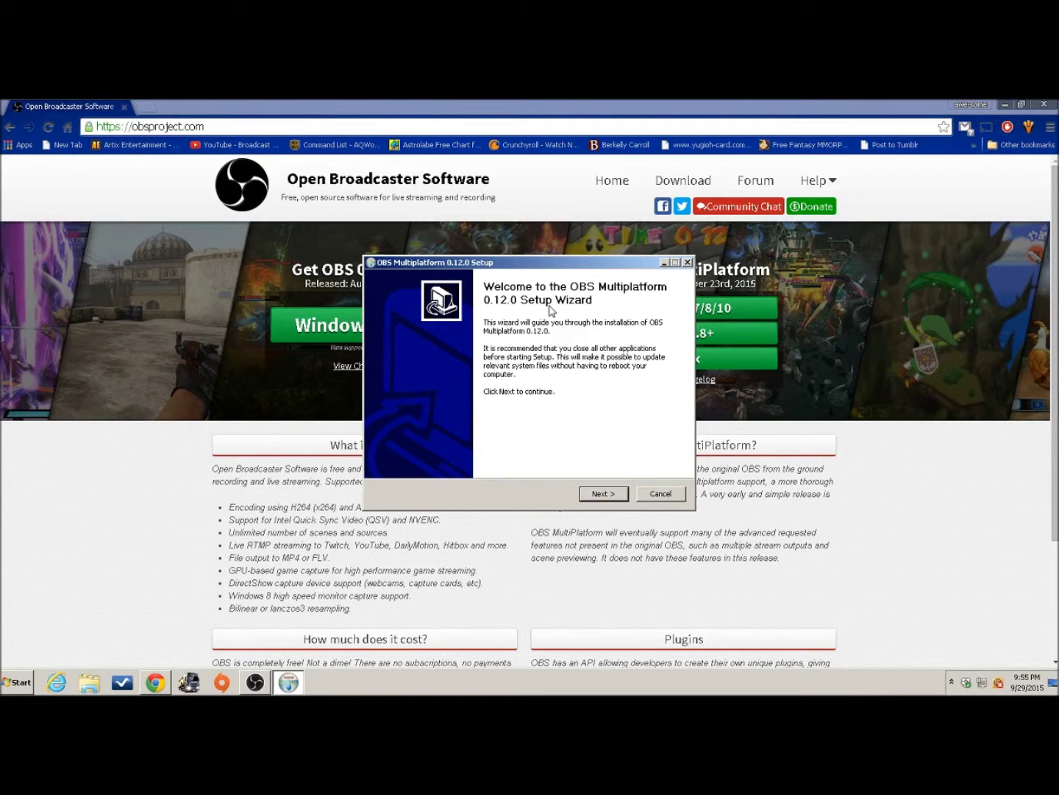
left_click(604, 494)
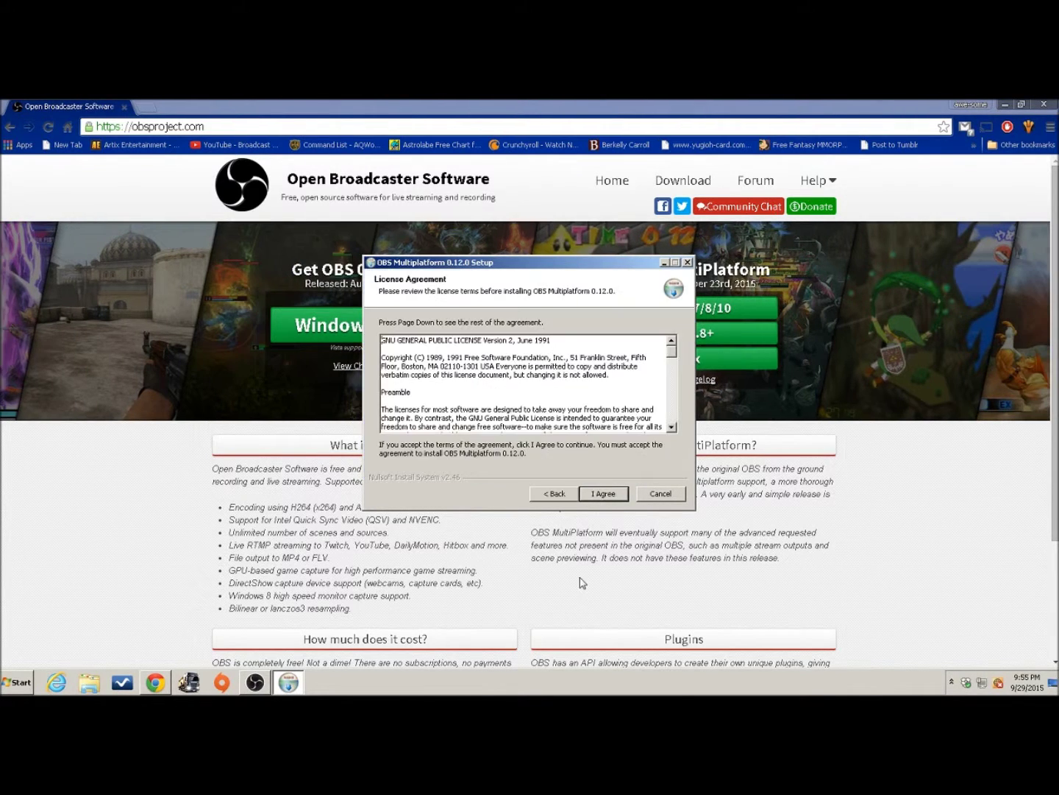
left_click(603, 493)
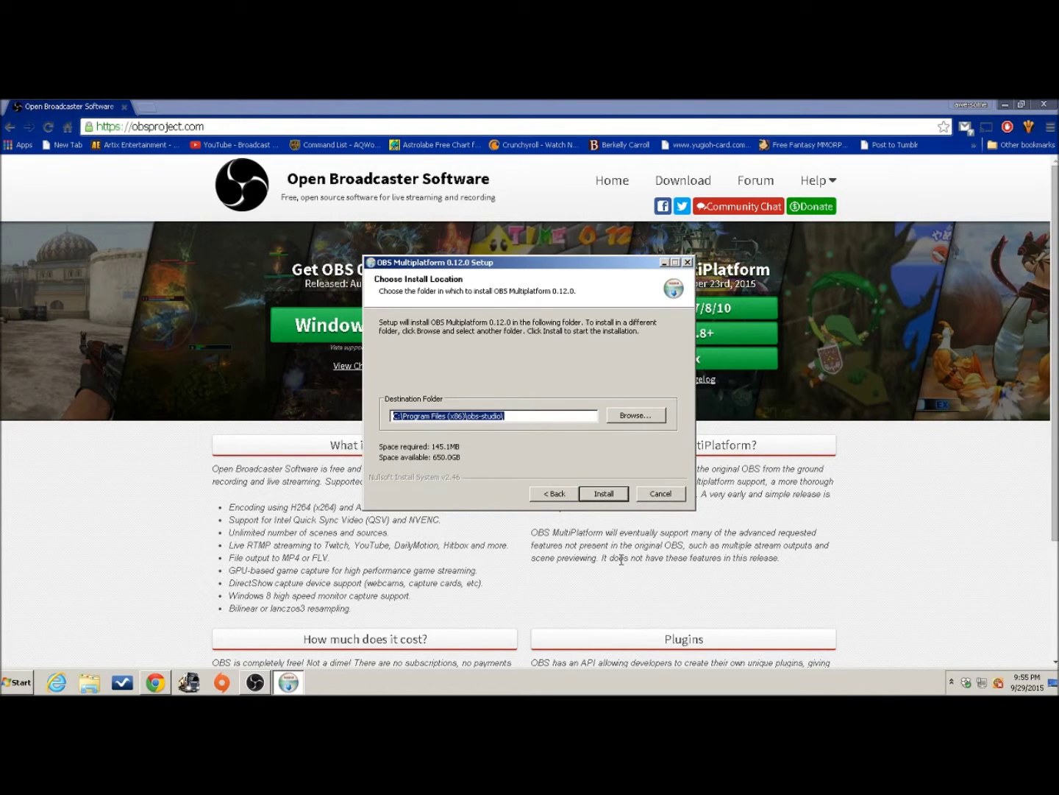
left_click(657, 496)
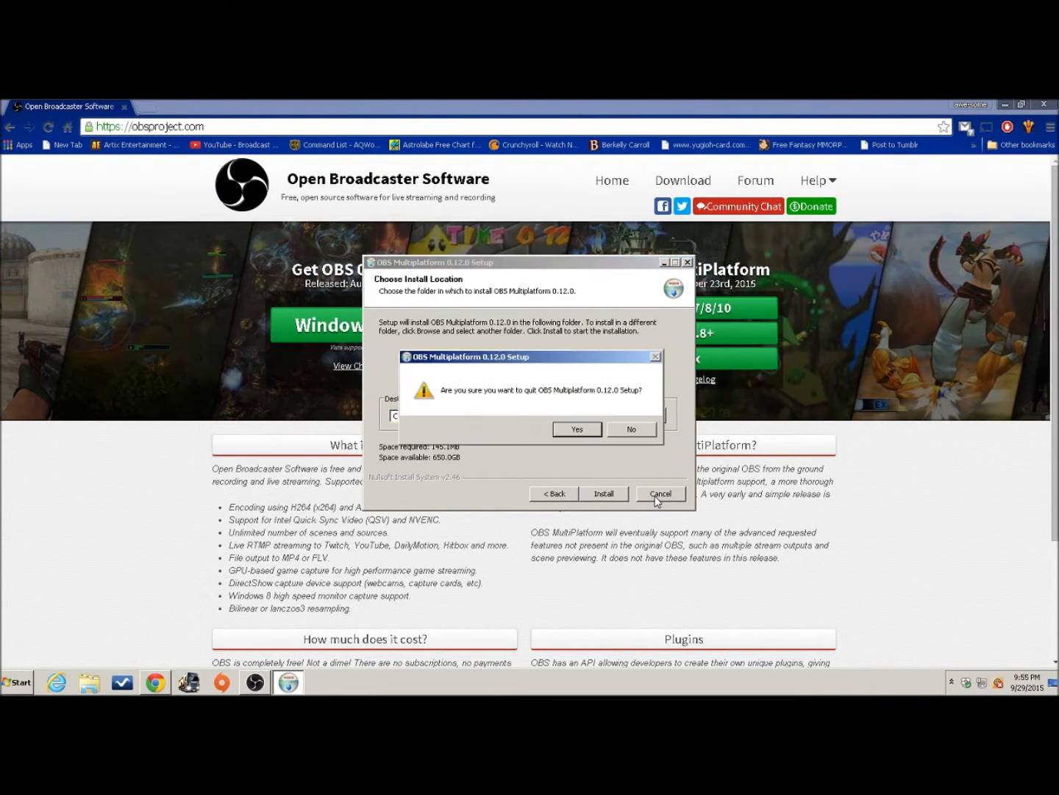
key("Return")
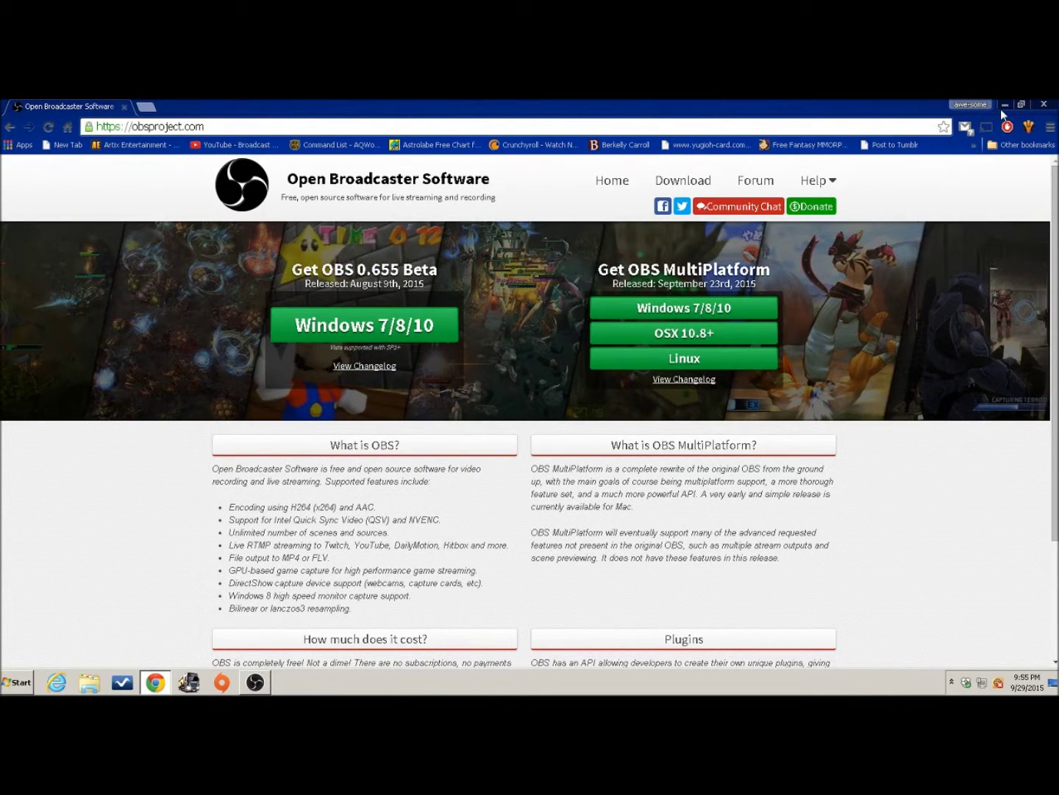
- Minimize the browser and place the OBS Multiplatform shortcut and the youtube folder side by side near the middle of the desktop
left_click(1002, 108)
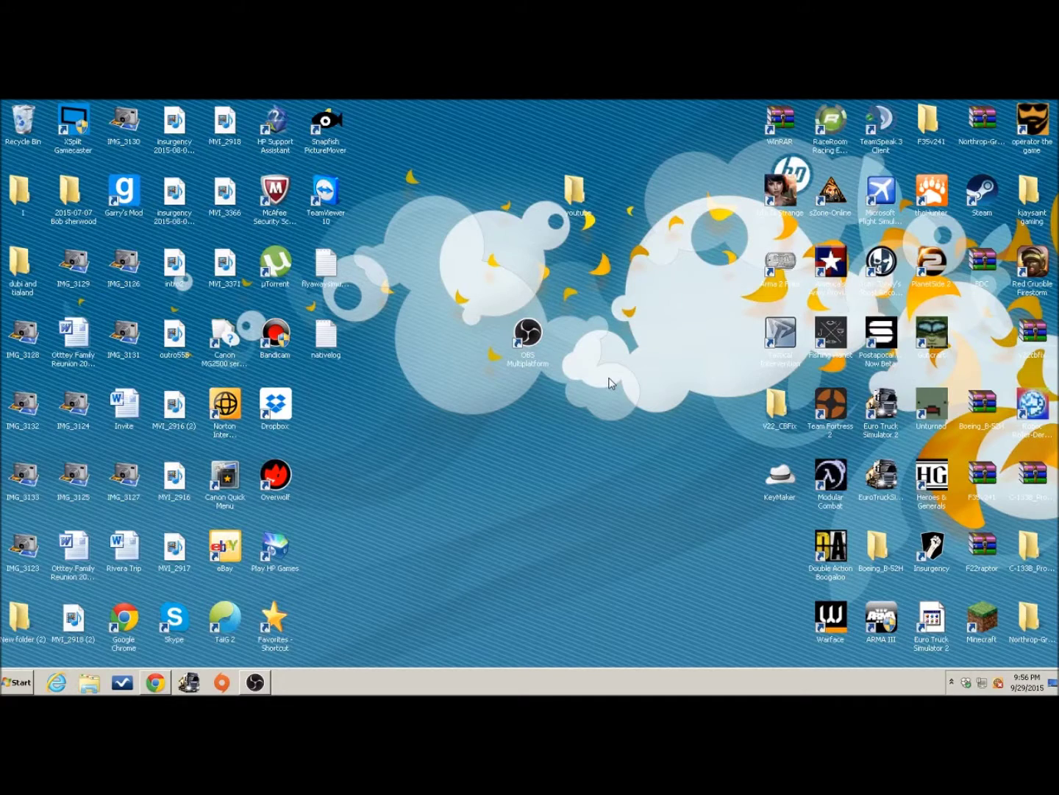
left_click_drag(574, 193, 578, 341)
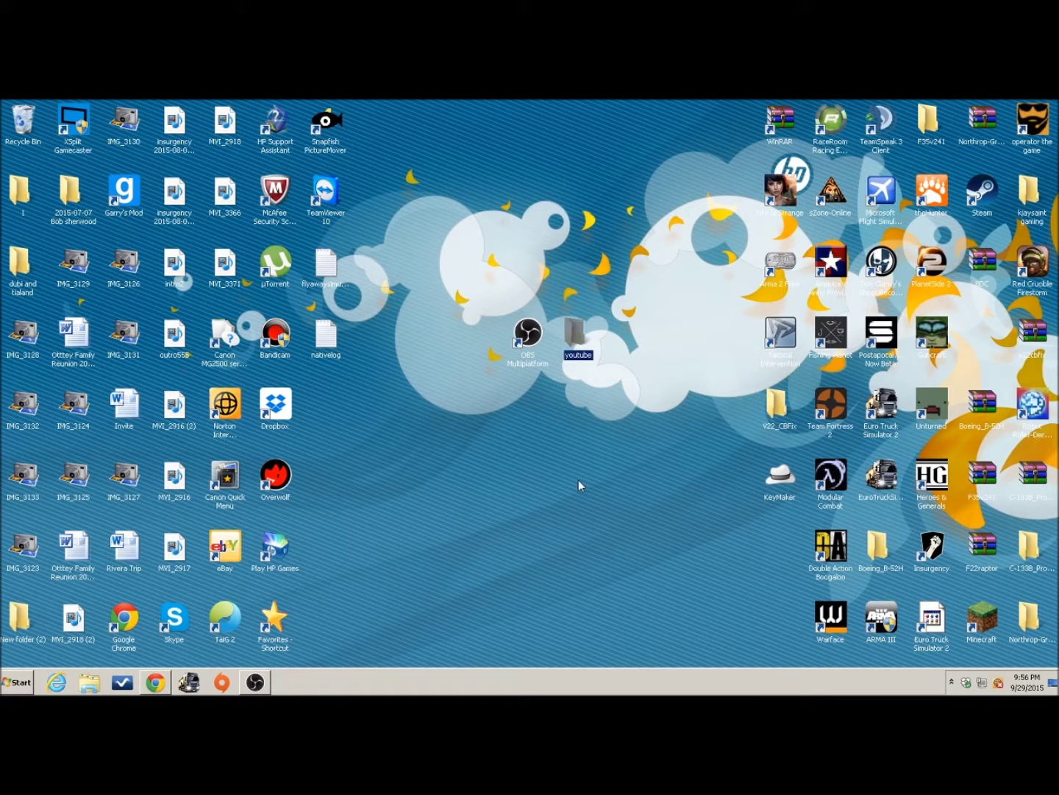
left_click(606, 442)
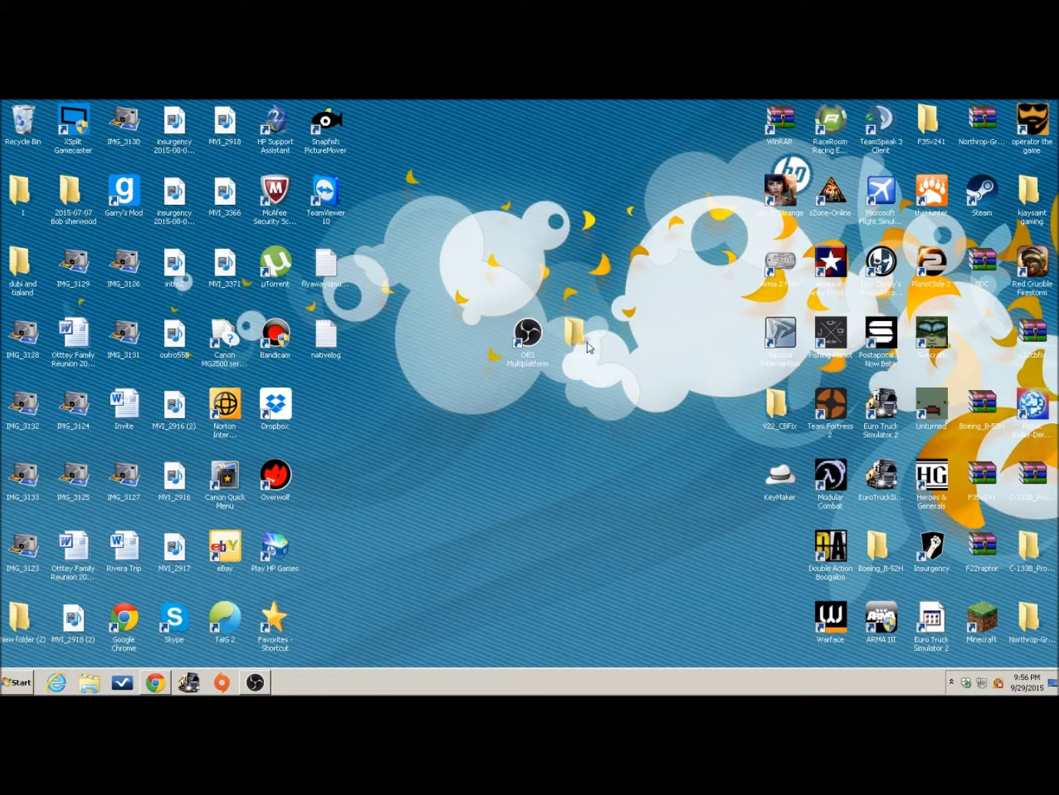
left_click_drag(588, 348, 588, 276)
left_click(625, 438)
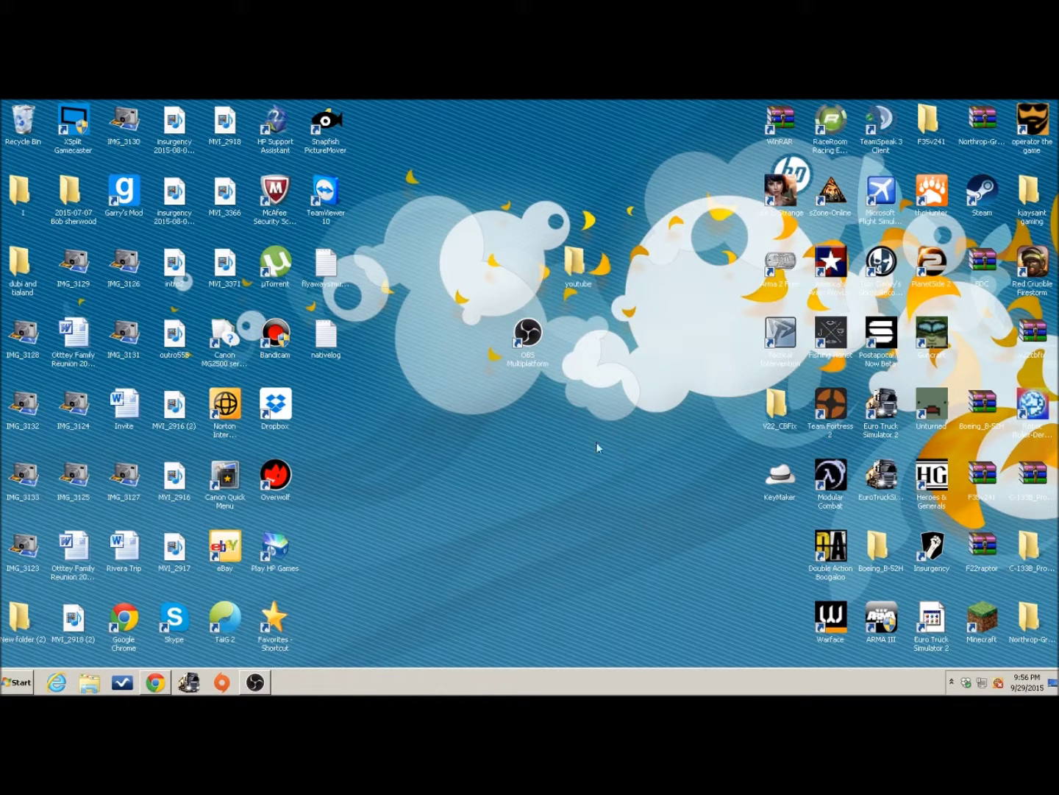
left_click_drag(531, 334, 574, 412)
left_click(525, 449)
left_click(535, 259)
left_click(553, 435)
left_click(579, 259)
left_click(573, 513)
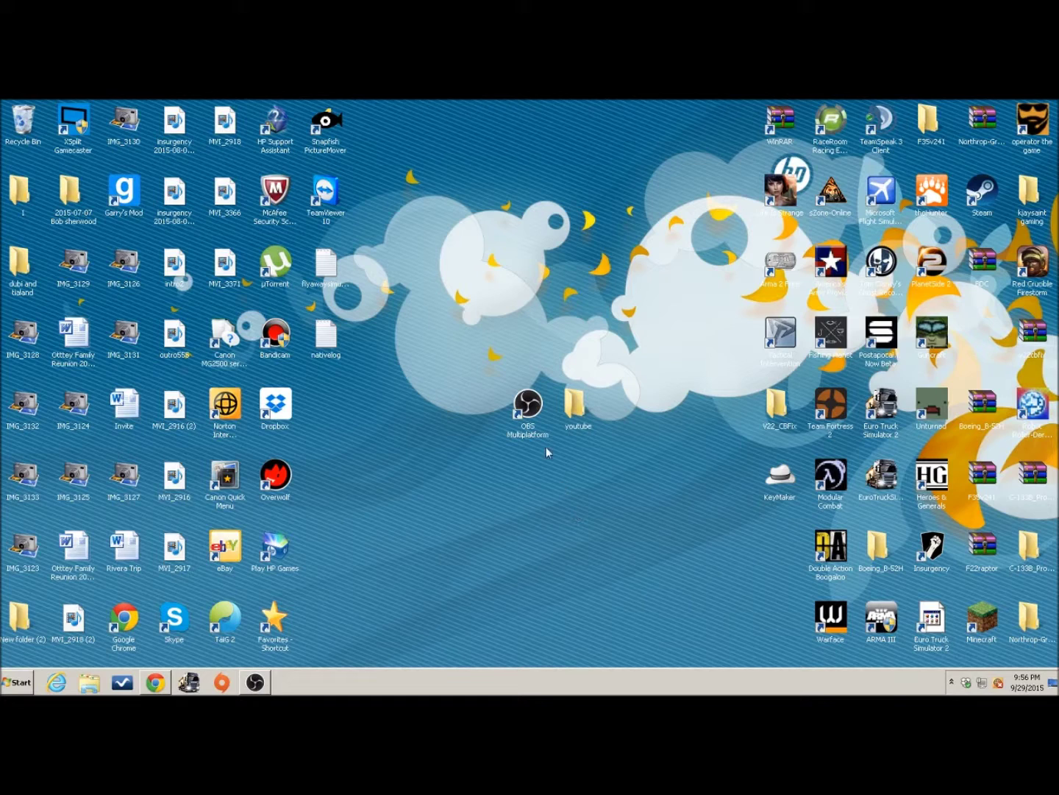
left_click(530, 424)
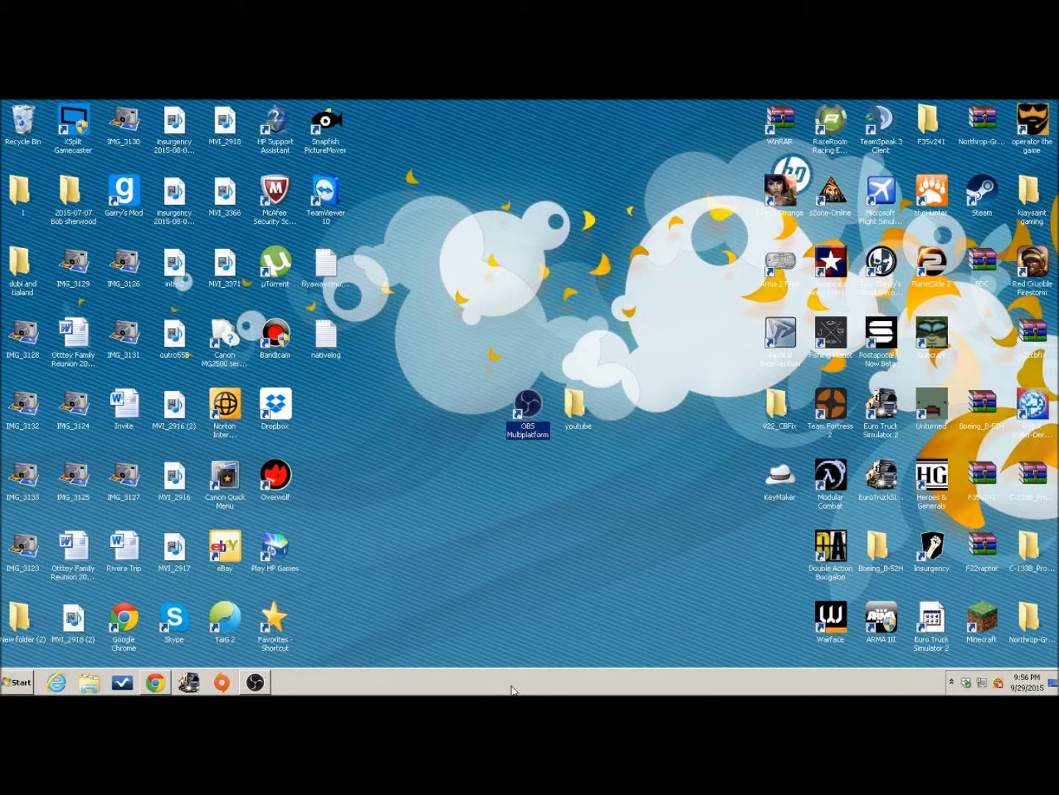
- Switch to OBS and review the properties of the Display Capture source, including the displays available for capture
left_click(254, 681)
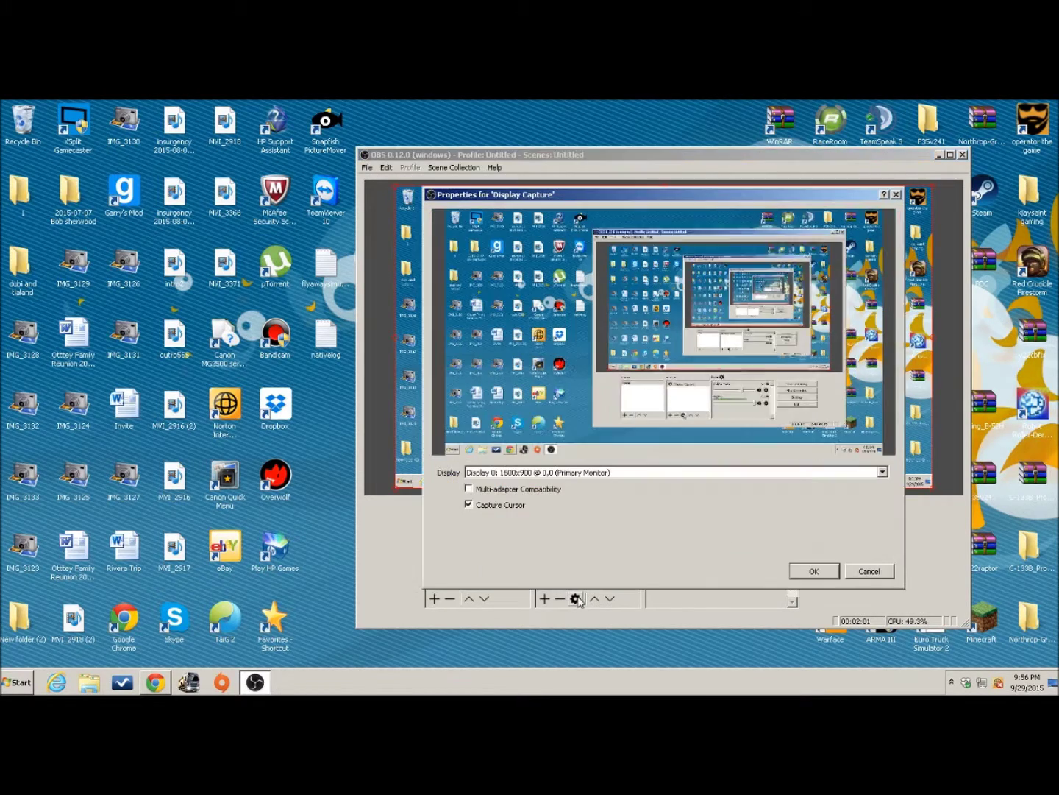
left_click(576, 598)
left_click(869, 571)
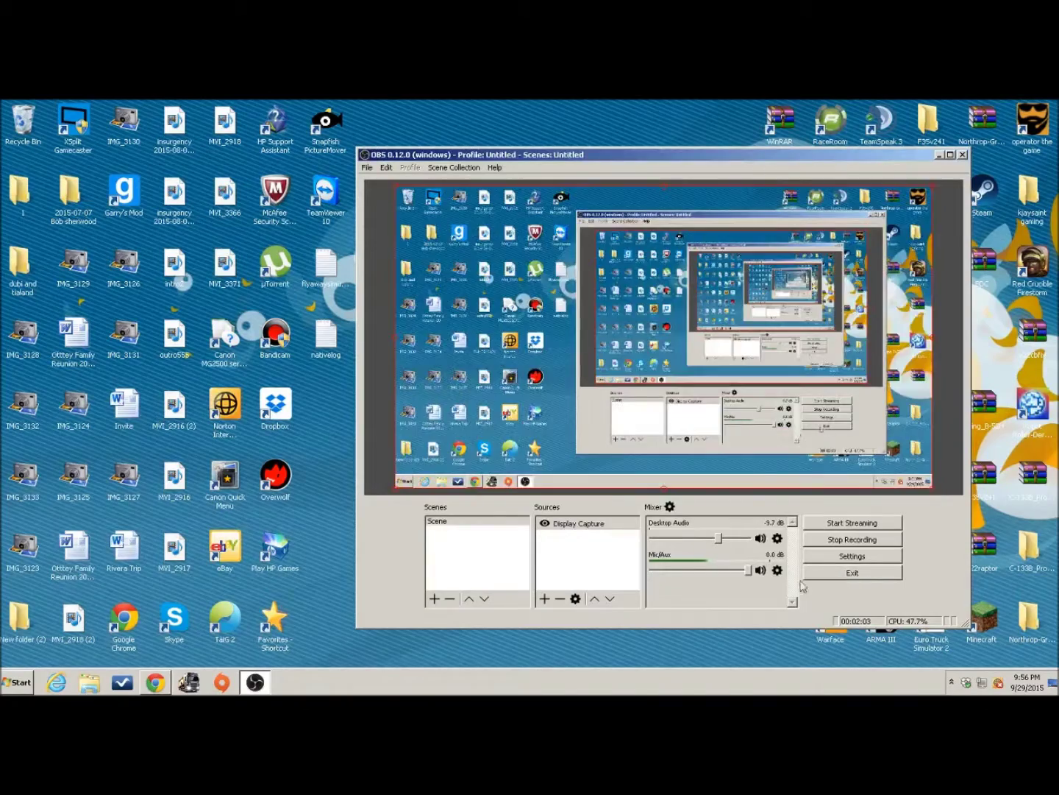
left_click(576, 598)
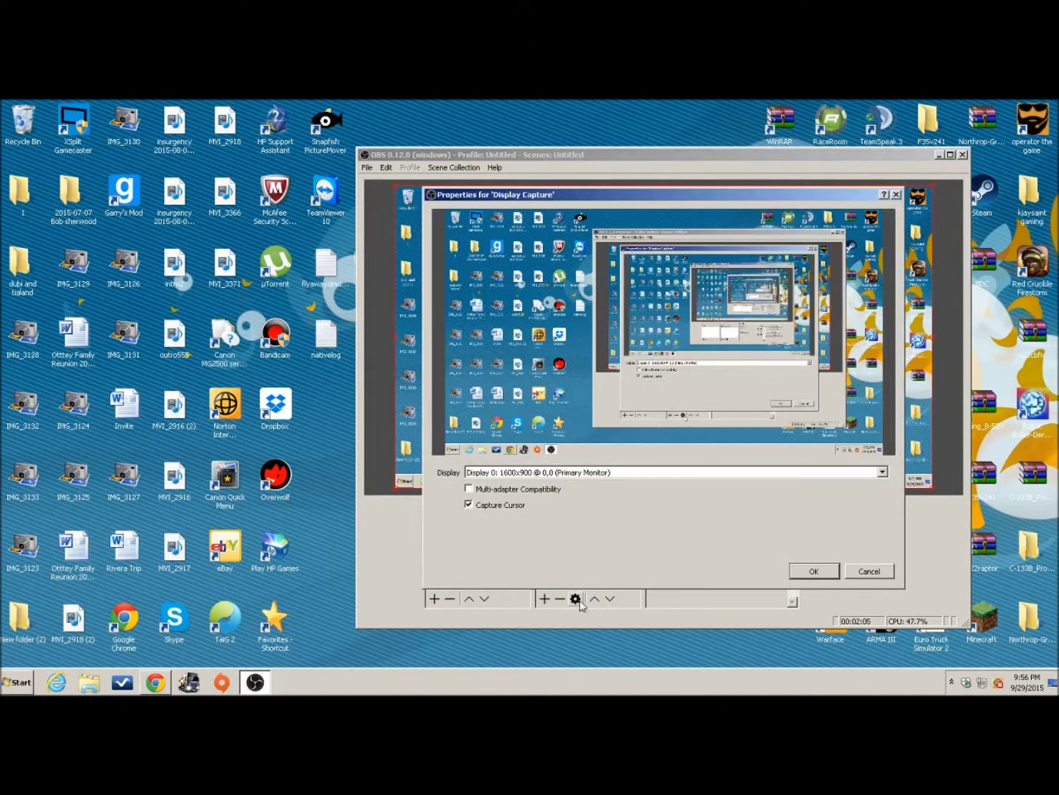
left_click(560, 473)
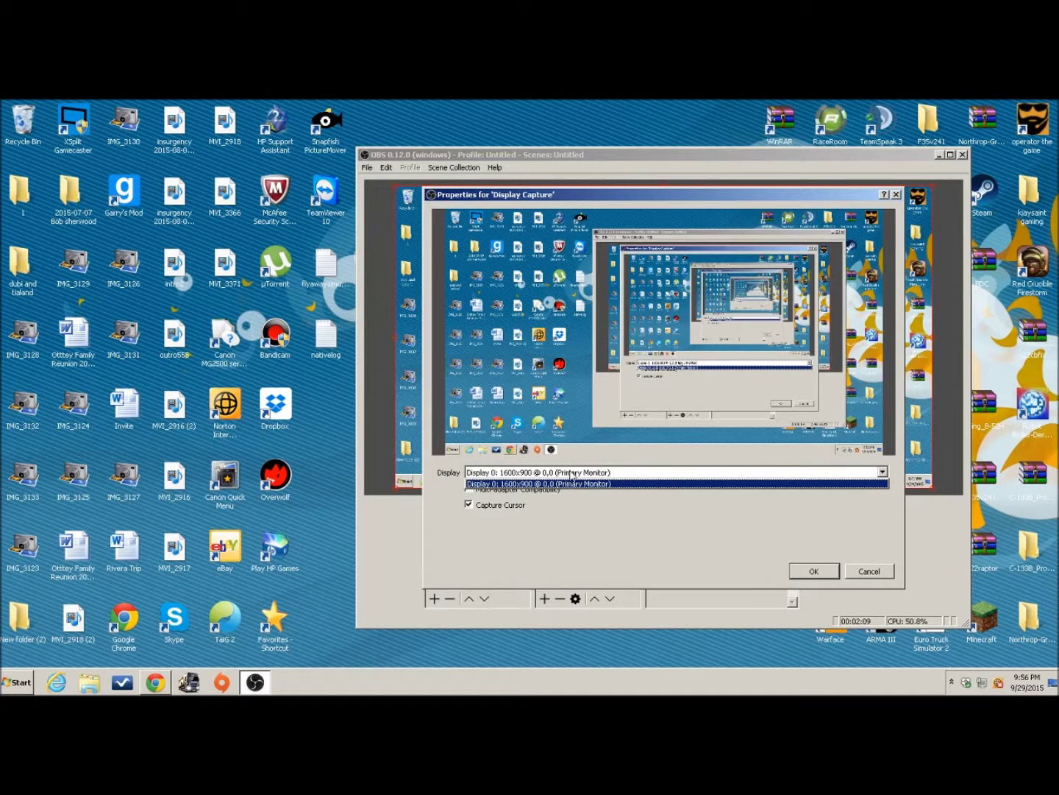
left_click(809, 573)
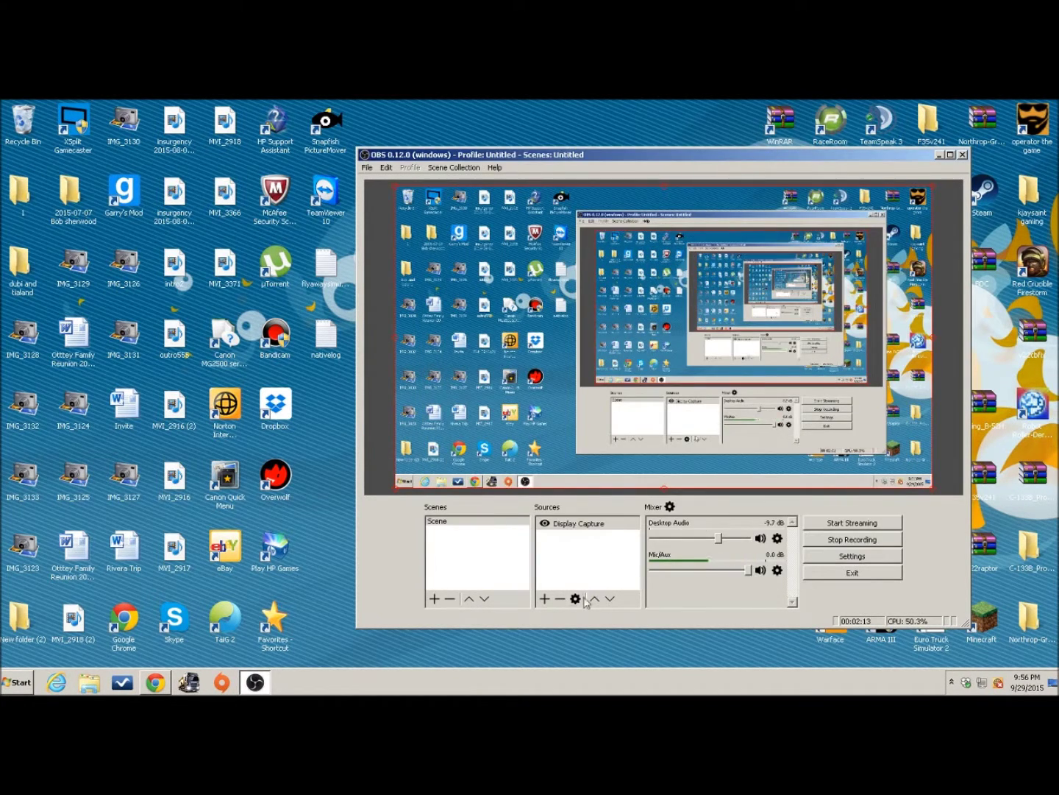
left_click(575, 599)
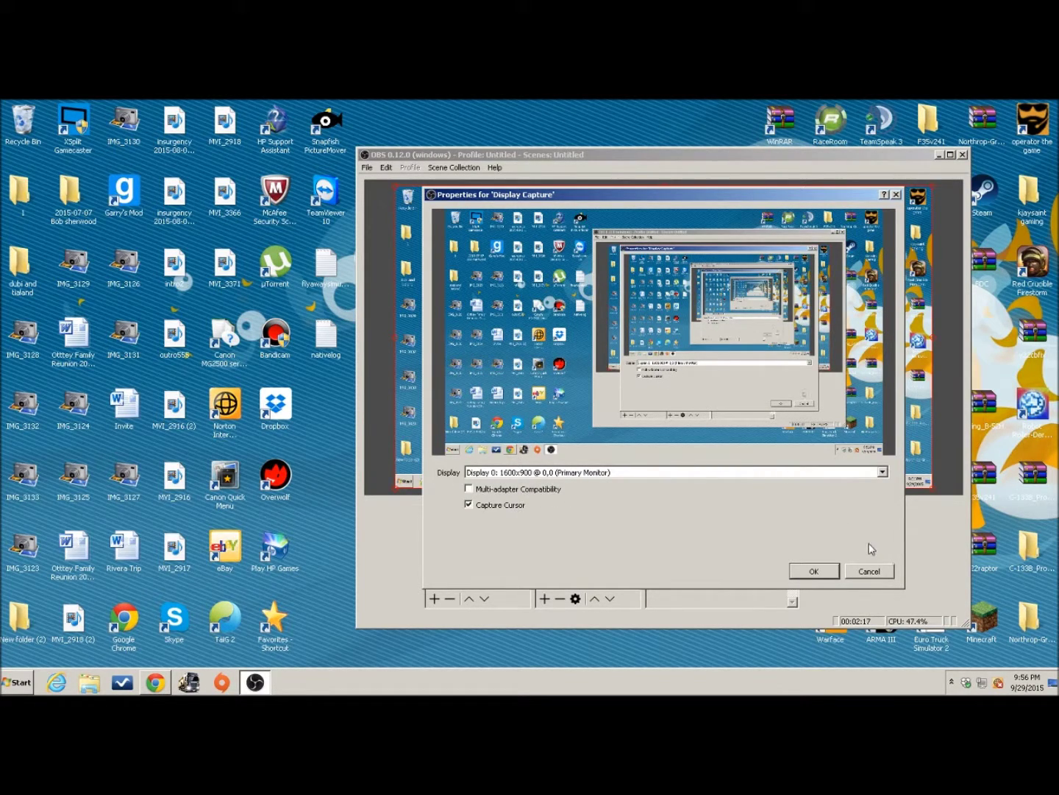
left_click(881, 573)
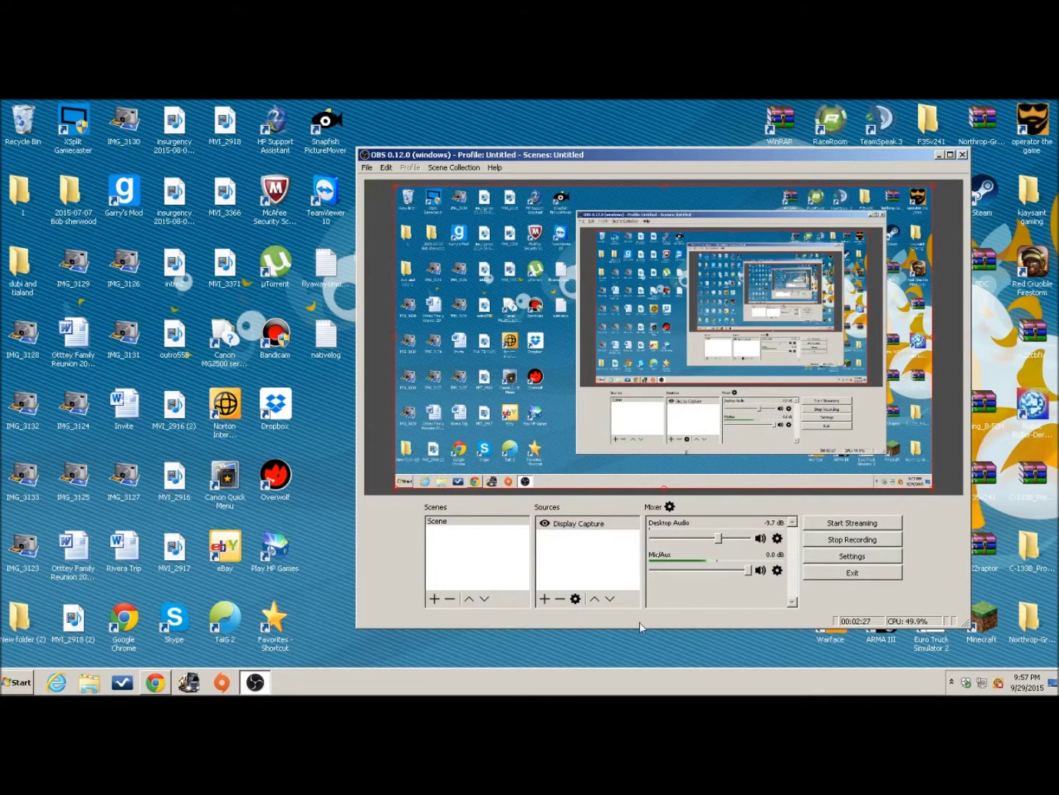
- Open the Output settings and browse to the Desktop as the location for the recording path
left_click(850, 560)
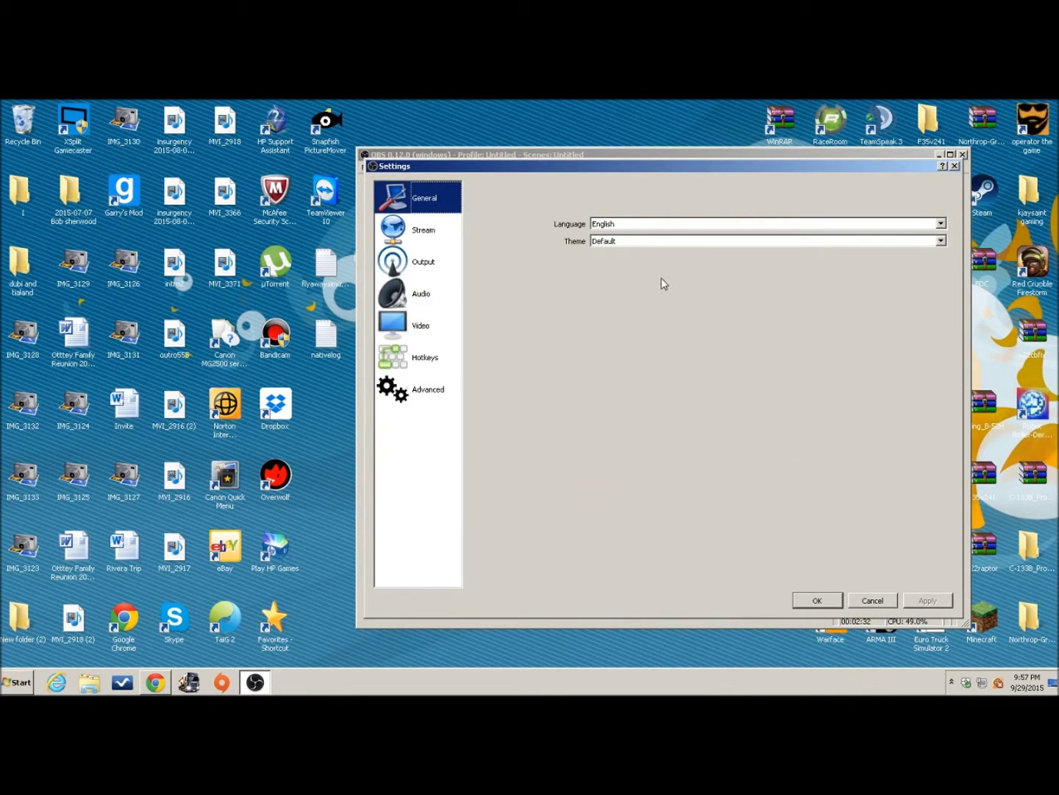
left_click(421, 264)
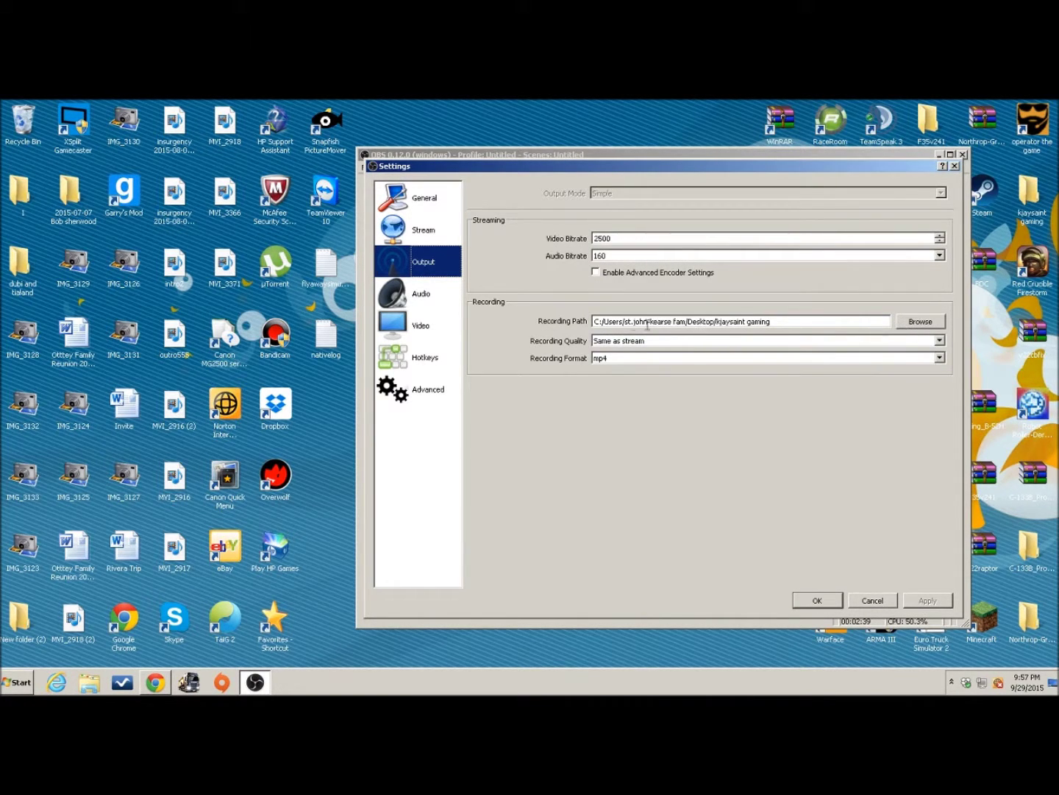
left_click(909, 322)
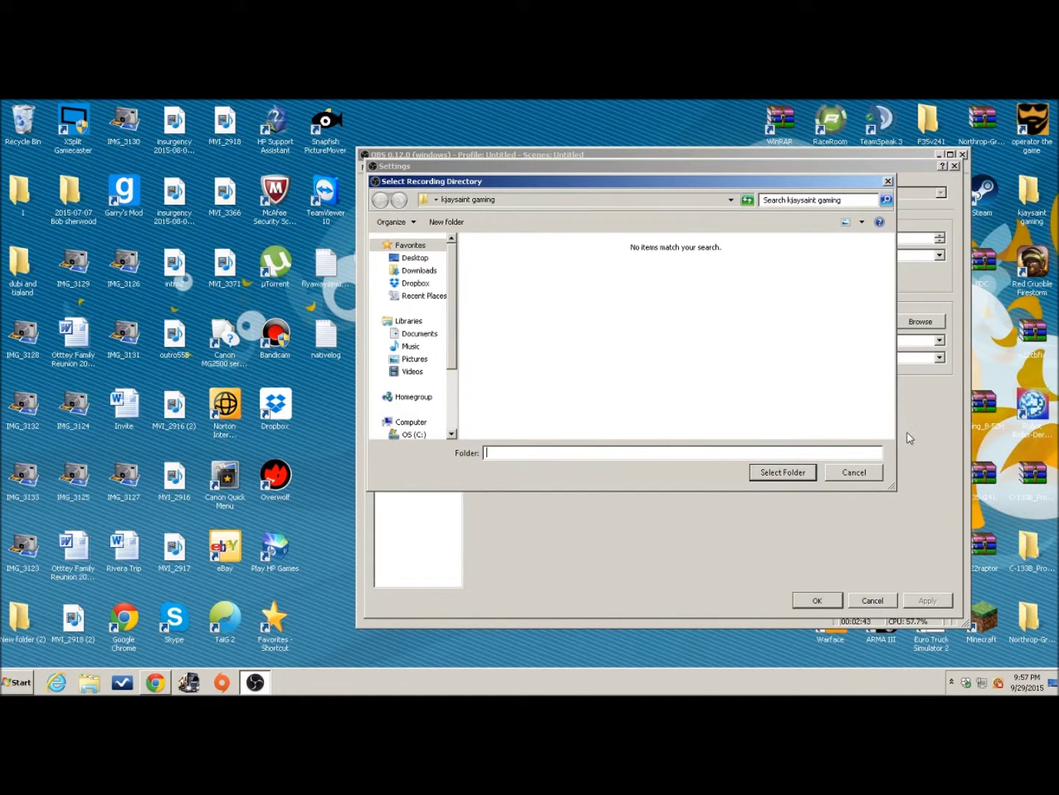
left_click(414, 256)
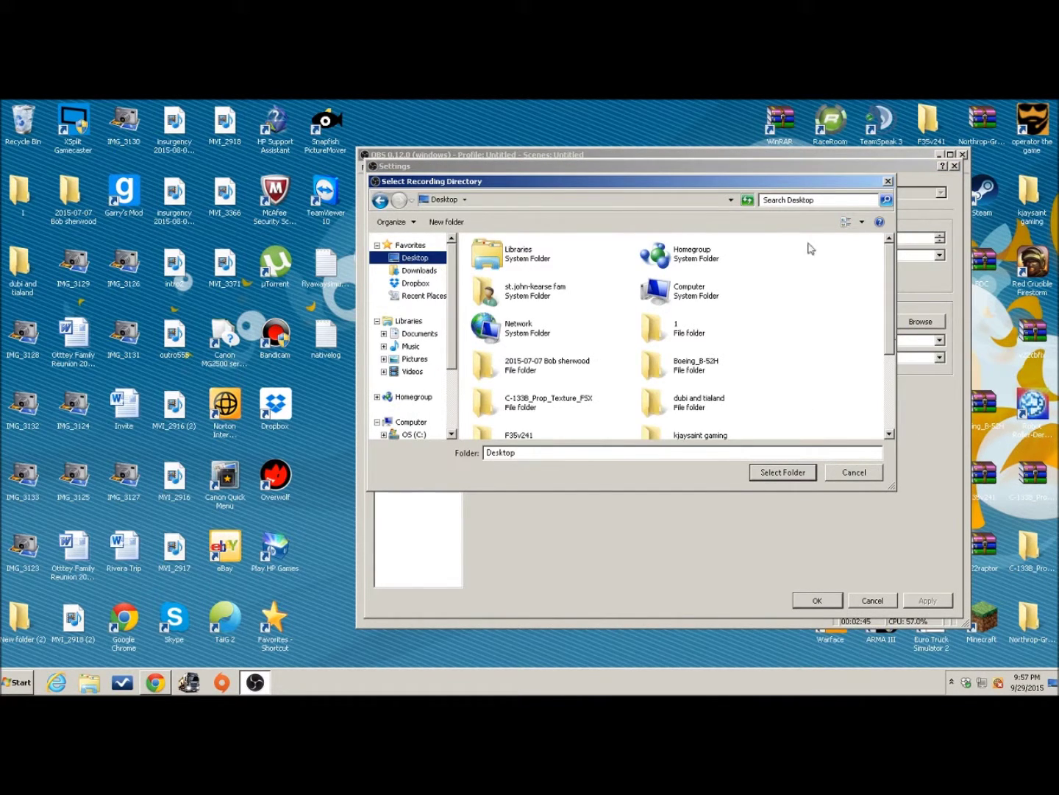
- Create a new folder directly on the Windows desktop and dismiss the recording directory selection
left_click(662, 142)
right_click(661, 138)
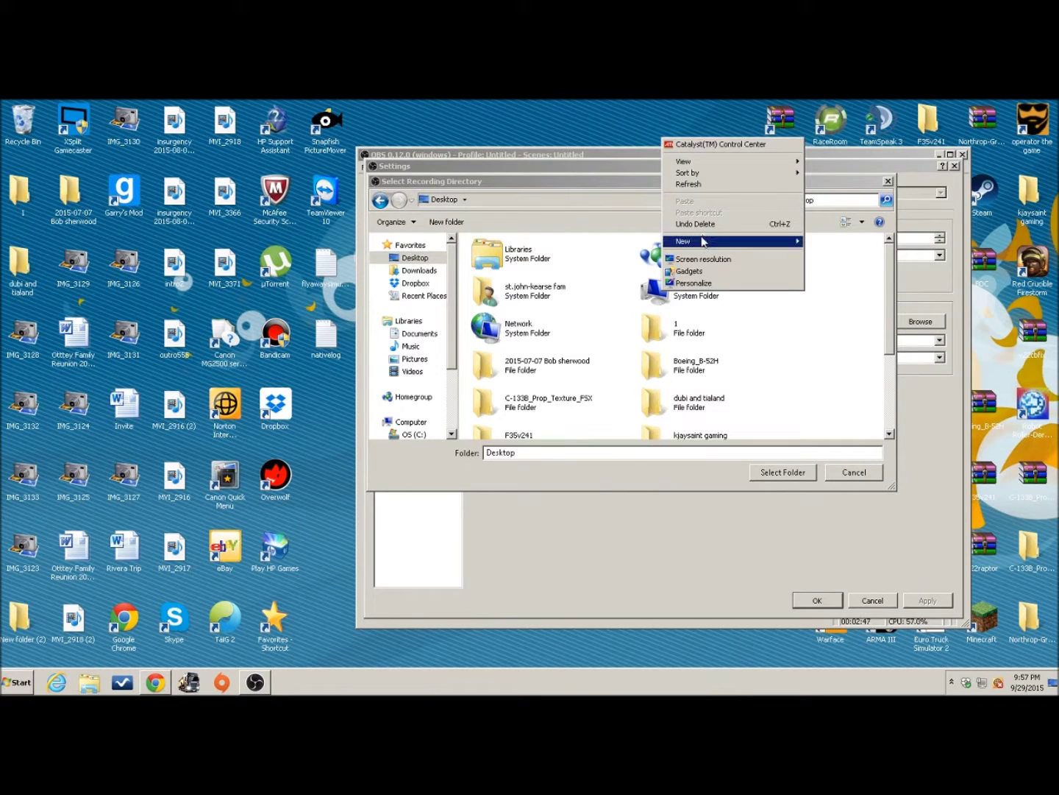
mouse_move(705, 240)
left_click(810, 241)
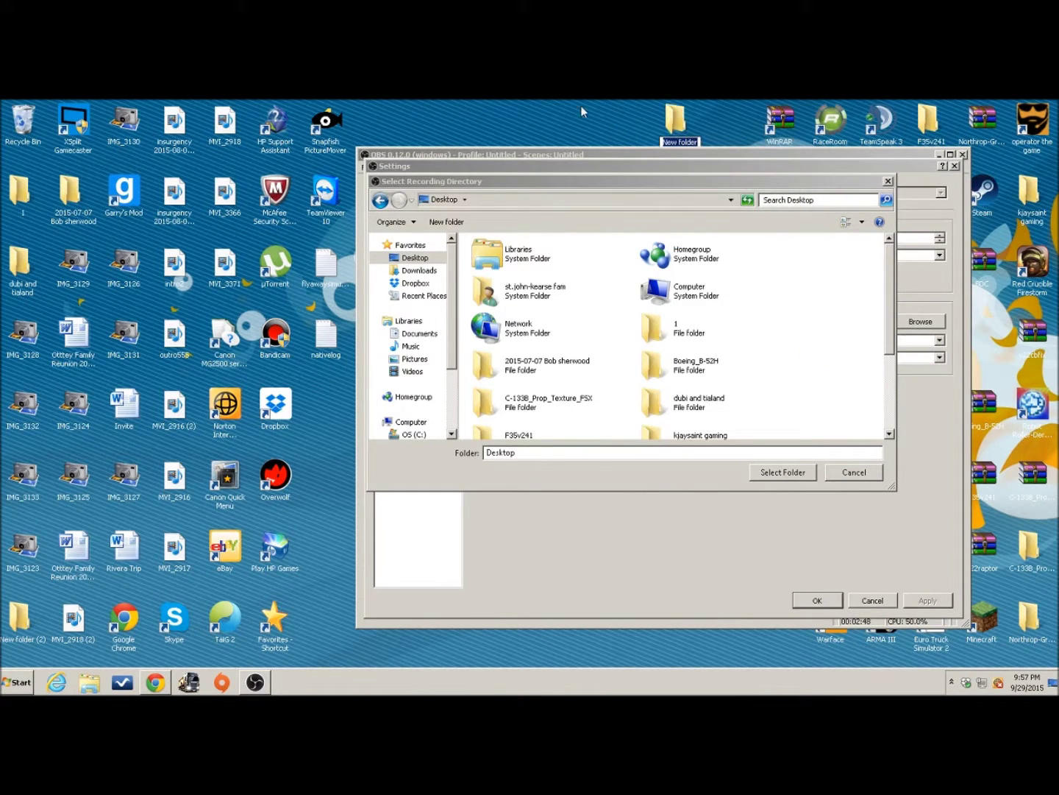
left_click(854, 474)
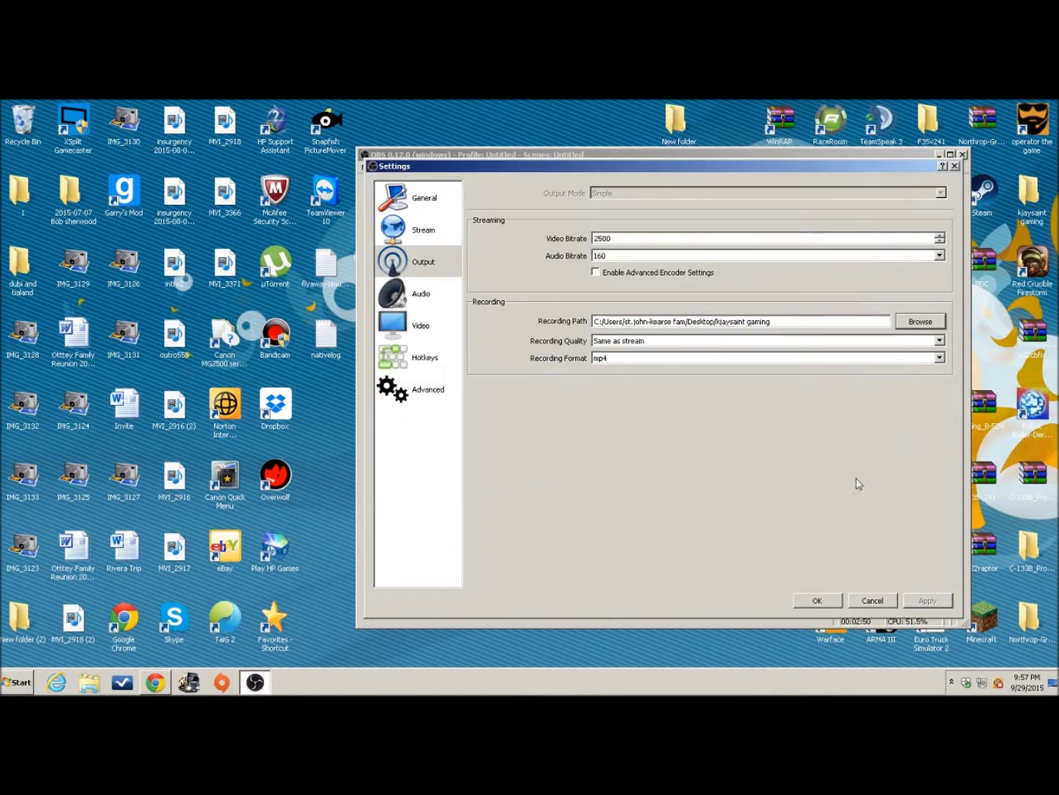
- Browse the Desktop folders available for the recording path, dismiss the directory selection and close the settings without saving
left_click(920, 322)
left_click(414, 257)
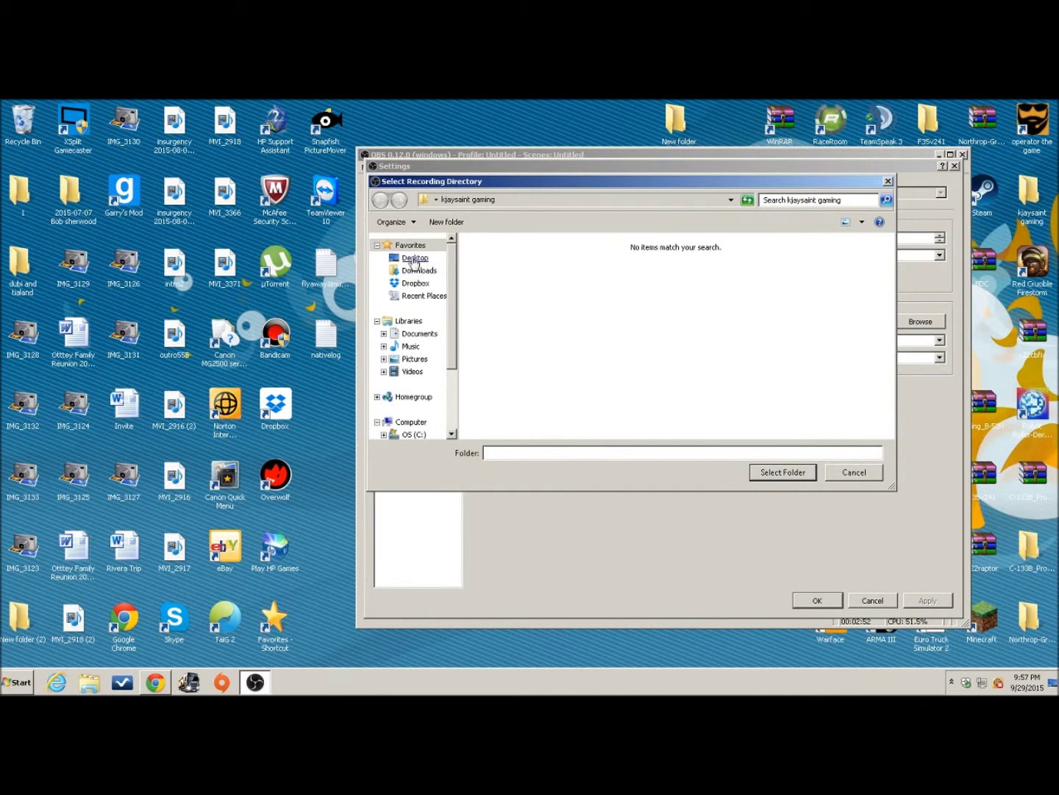
left_click_drag(889, 337, 888, 412)
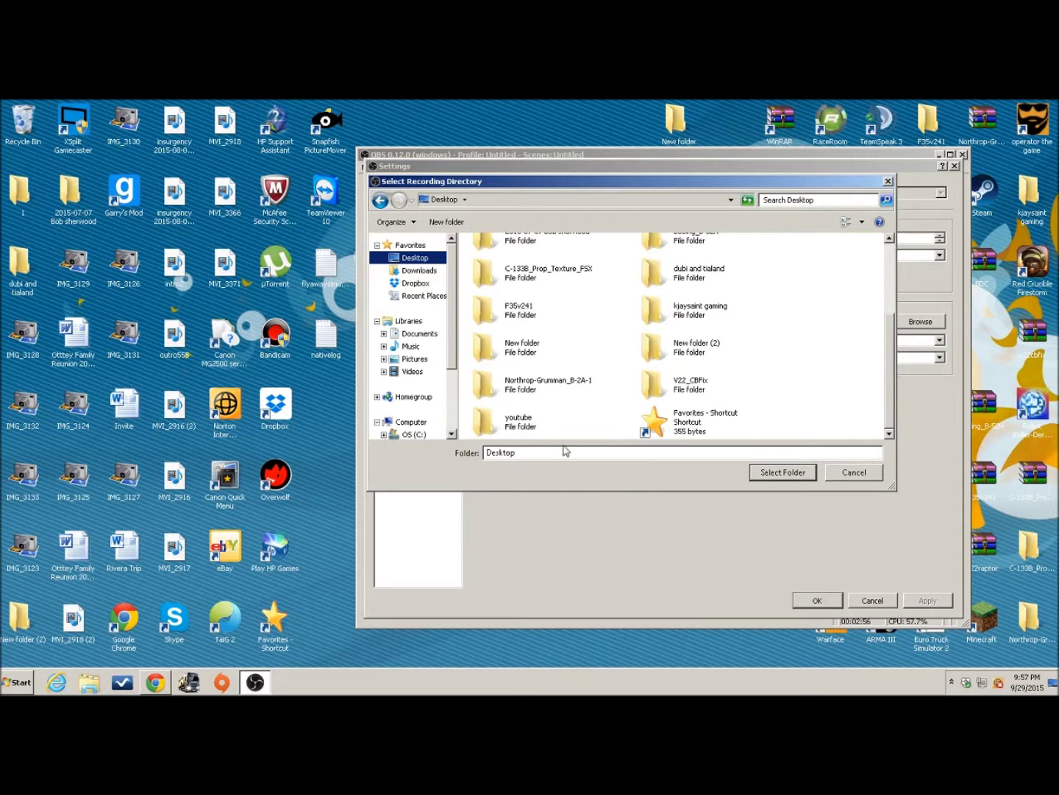
left_click(856, 474)
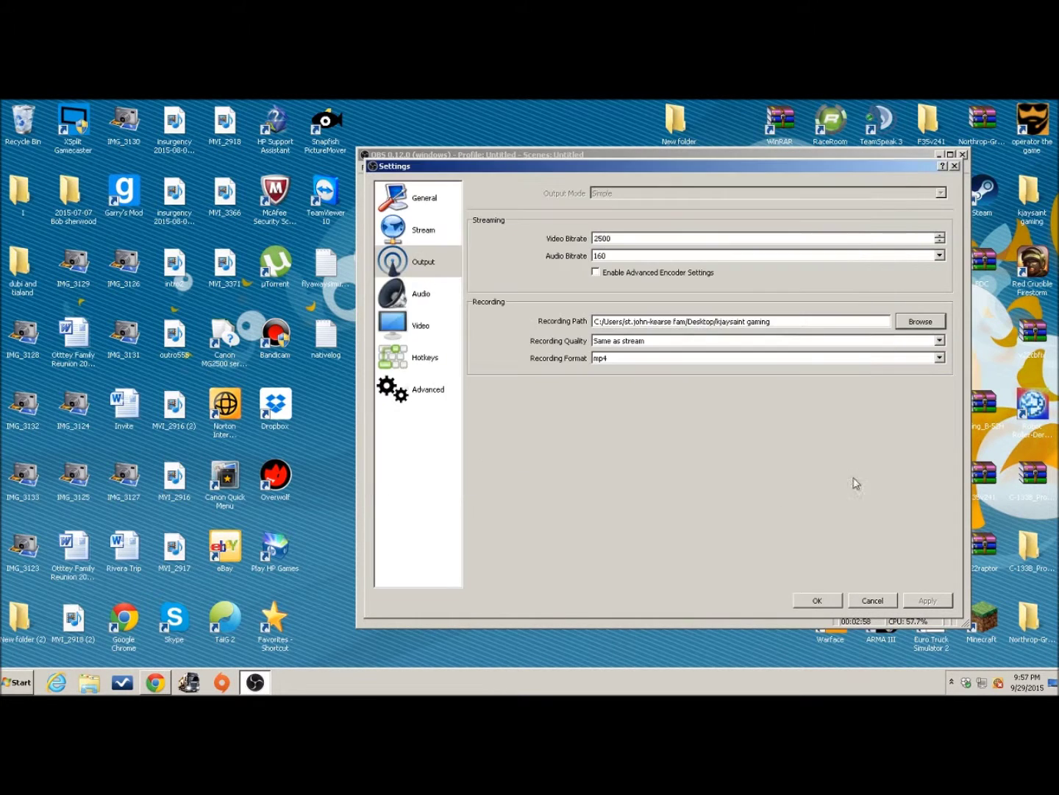
left_click(867, 602)
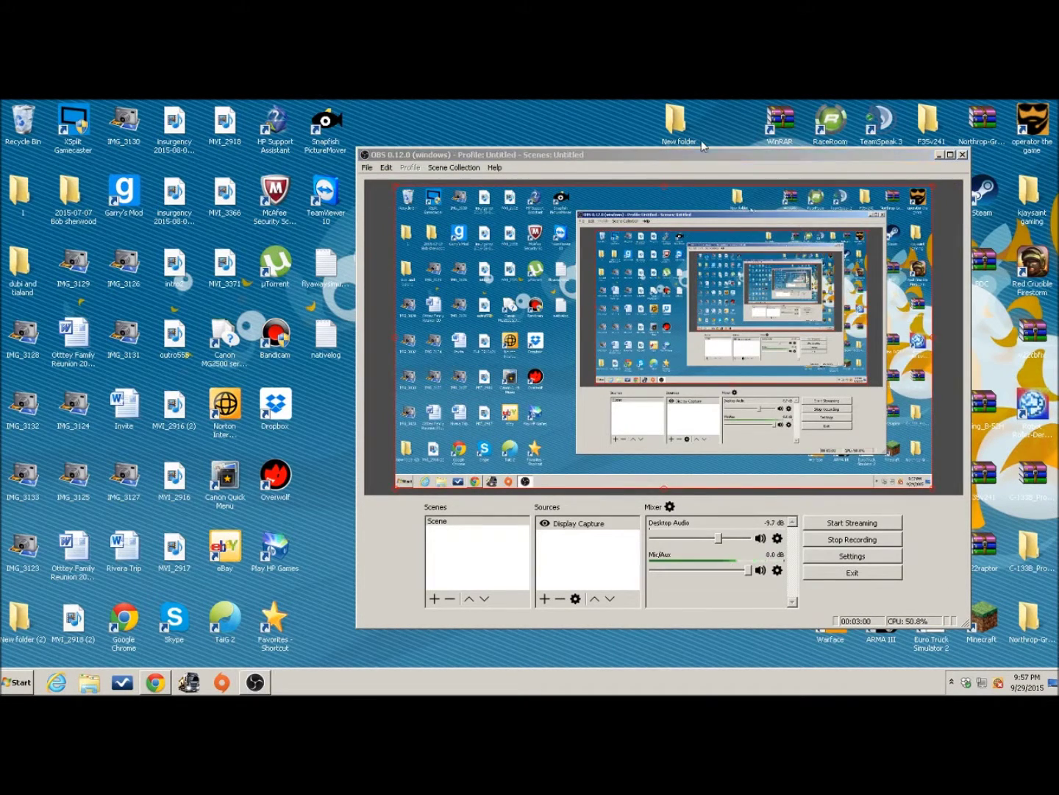
- Delete the folder named New folder from the Windows desktop, sending it to the Recycle Bin
right_click(673, 138)
left_click(739, 334)
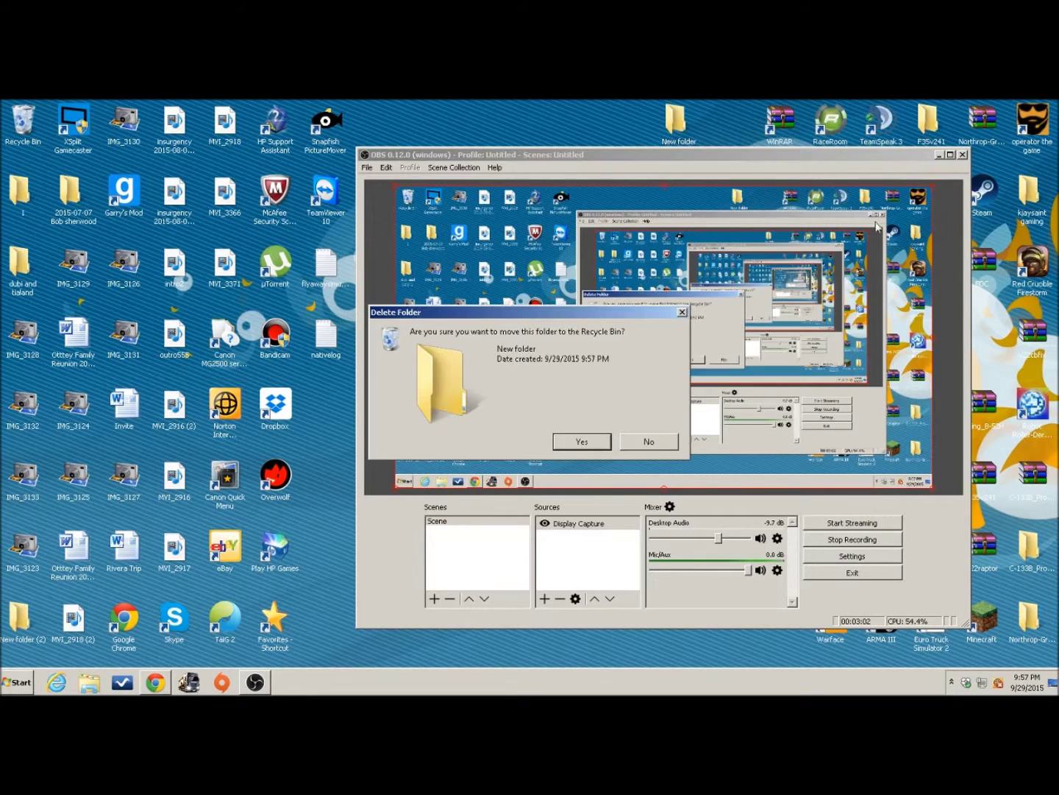
left_click(601, 440)
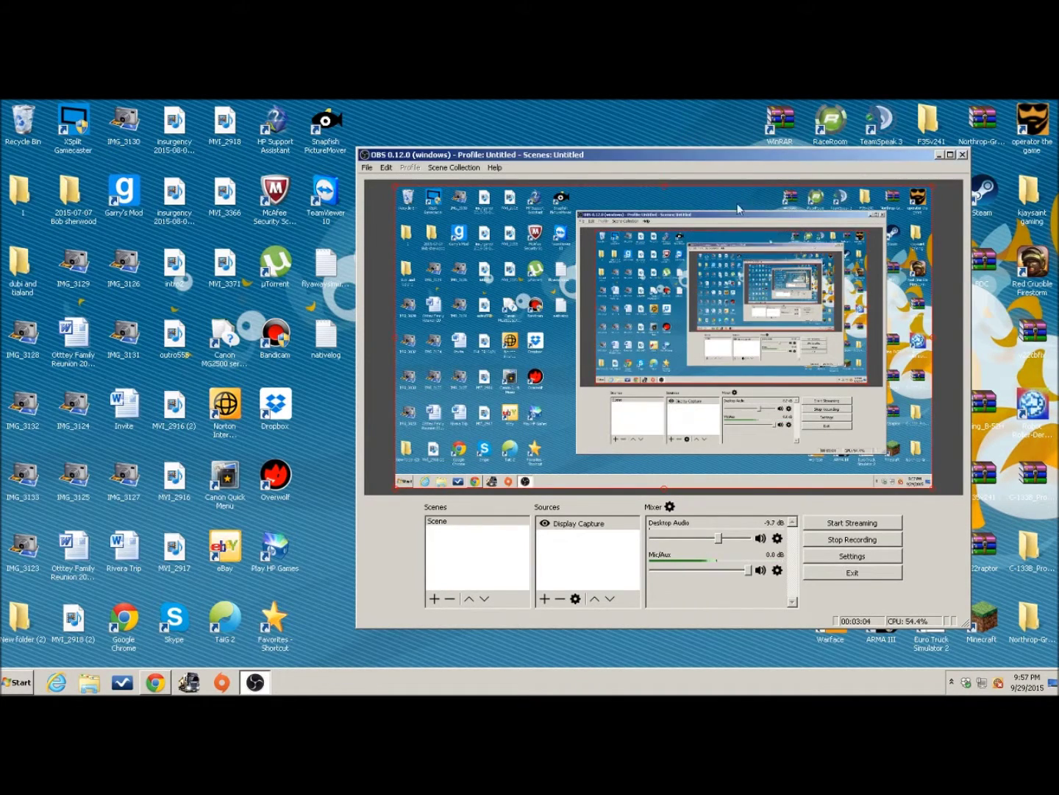
- Shift the OBS window aside and move the kjaysaint gaming folder to the deleted folder's spot on the desktop, restoring the window's place
left_click_drag(856, 156, 741, 202)
left_click_drag(1029, 192, 677, 125)
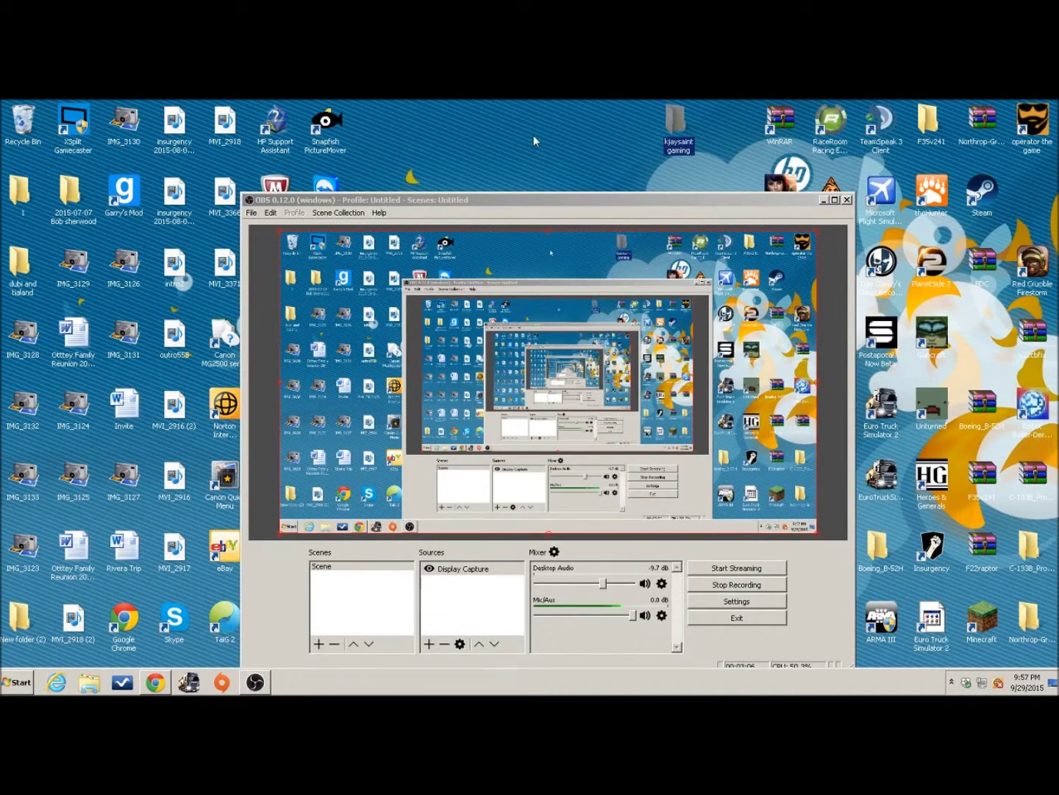
left_click_drag(696, 200, 791, 123)
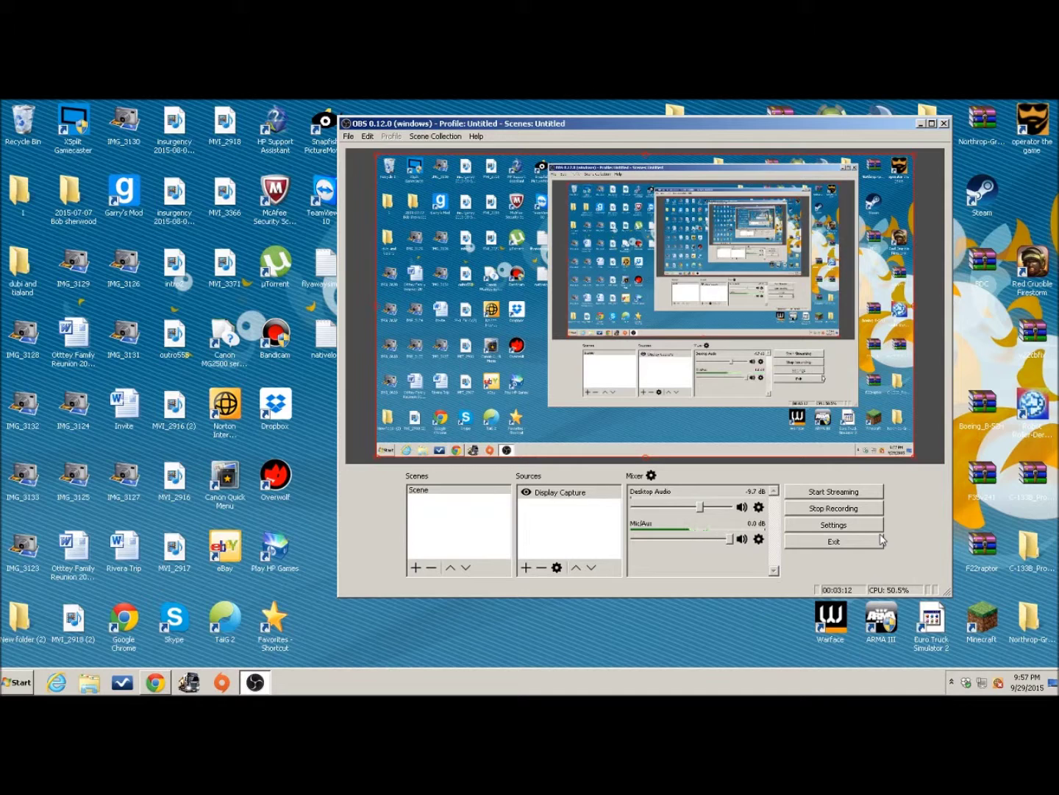
- Open the settings and review the recording hotkeys, the Advanced options and the Video resolution and FPS values
left_click(857, 525)
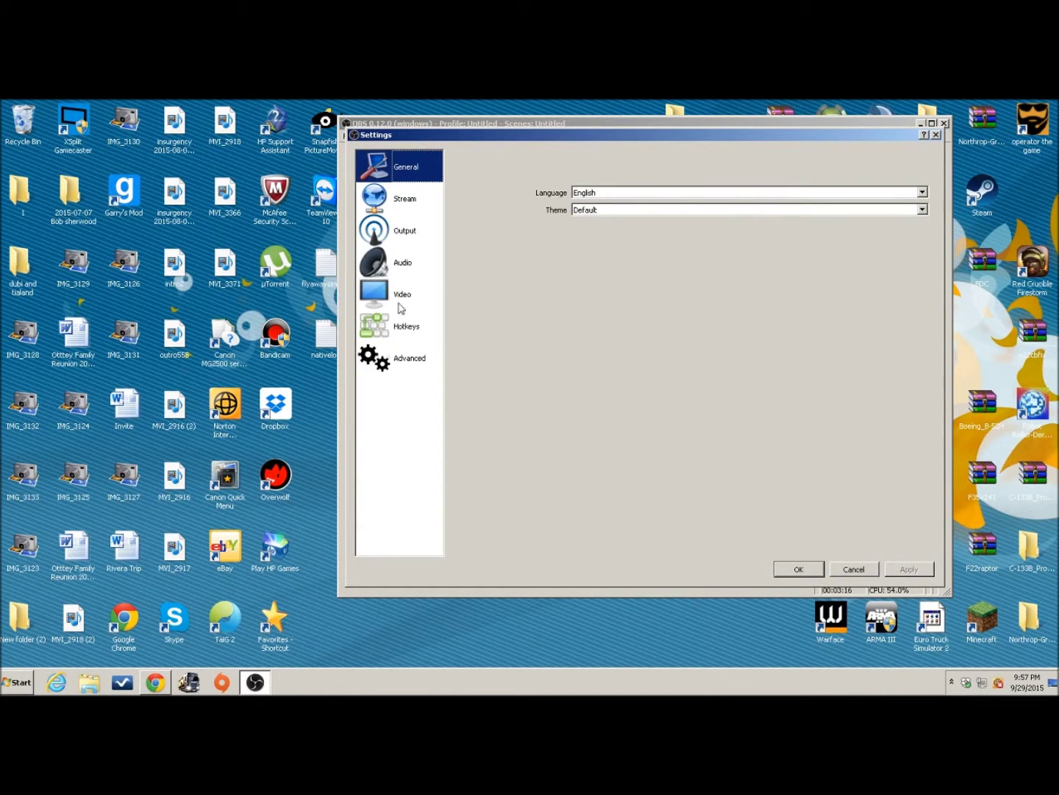
left_click(409, 325)
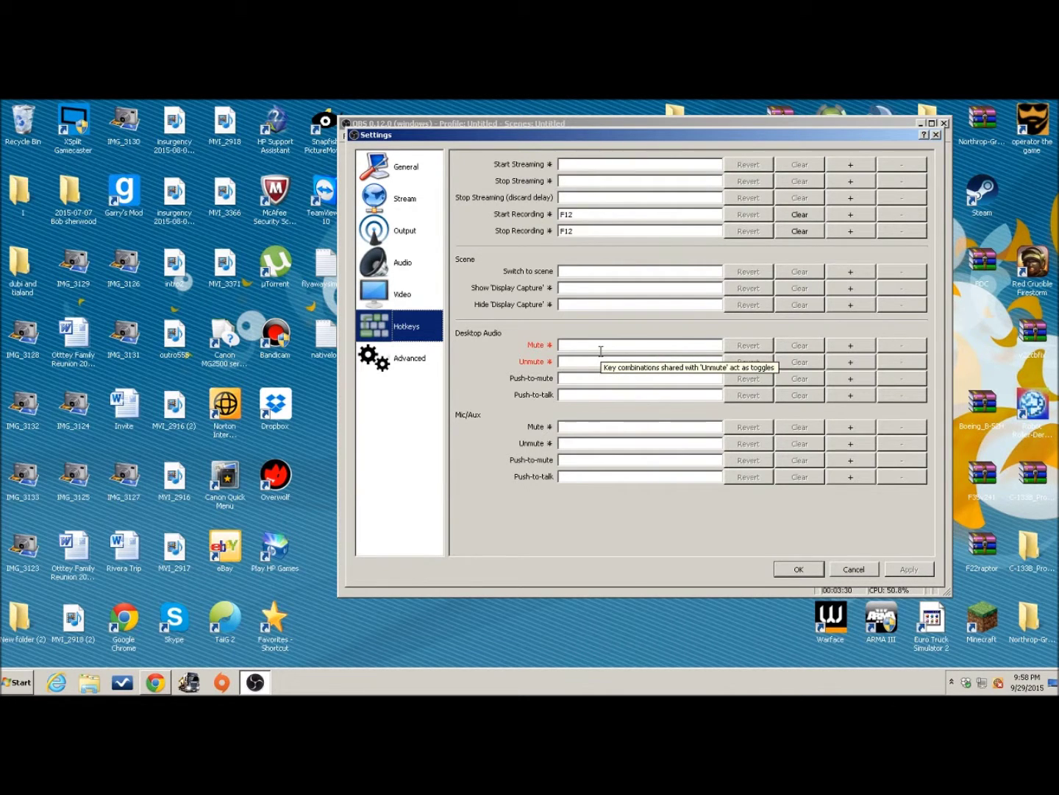
left_click(410, 295)
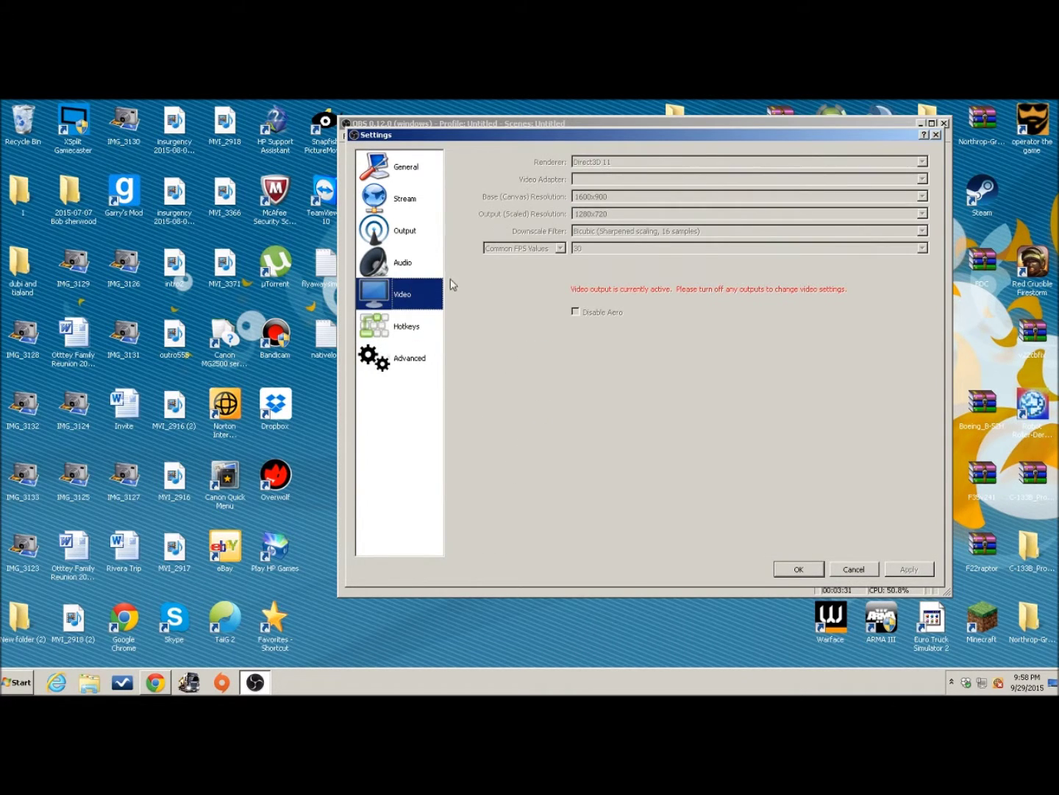
left_click(412, 336)
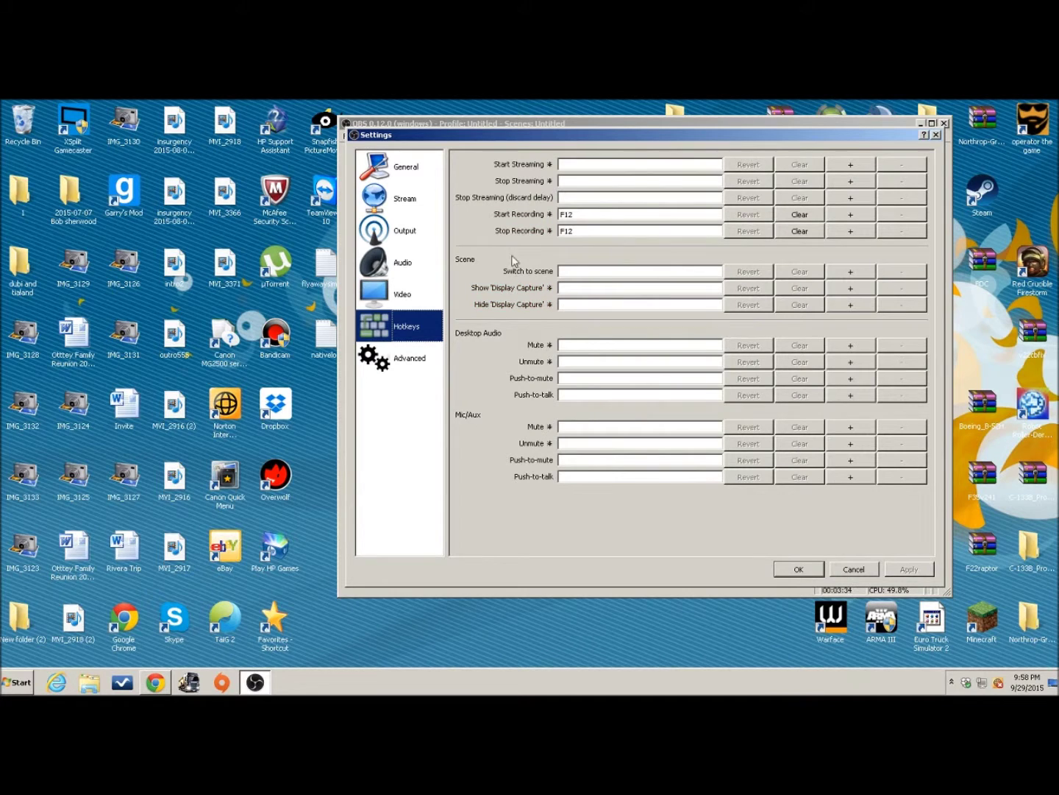
left_click(428, 369)
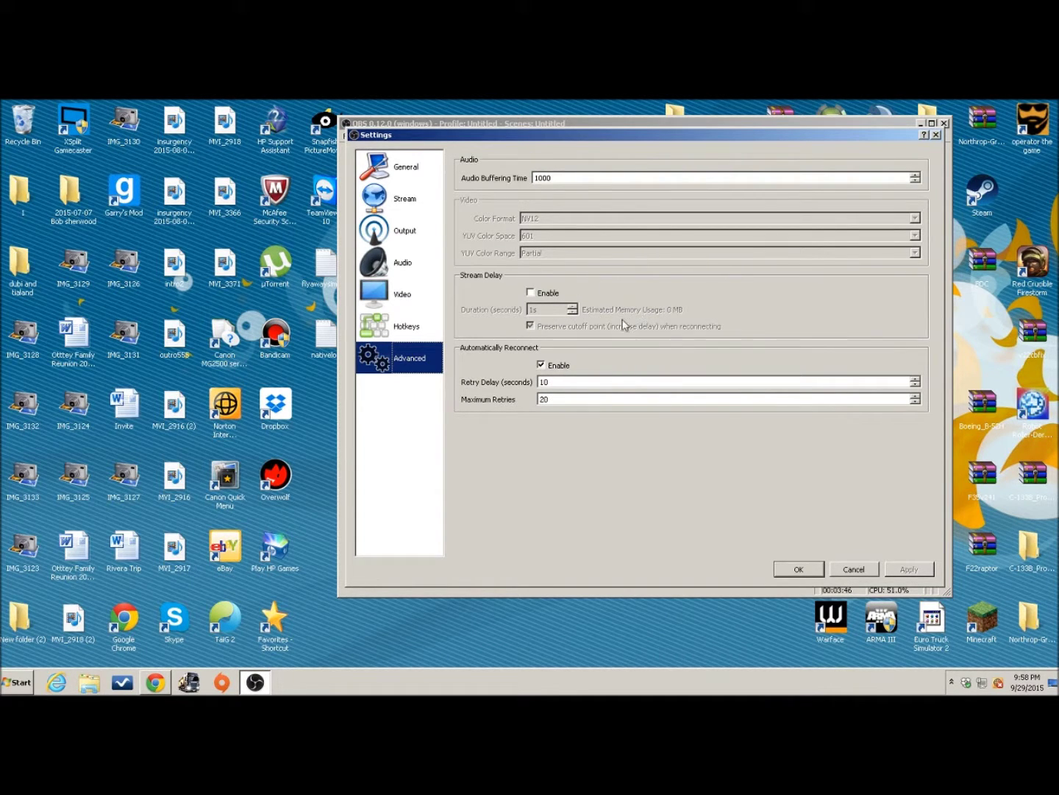
left_click(401, 295)
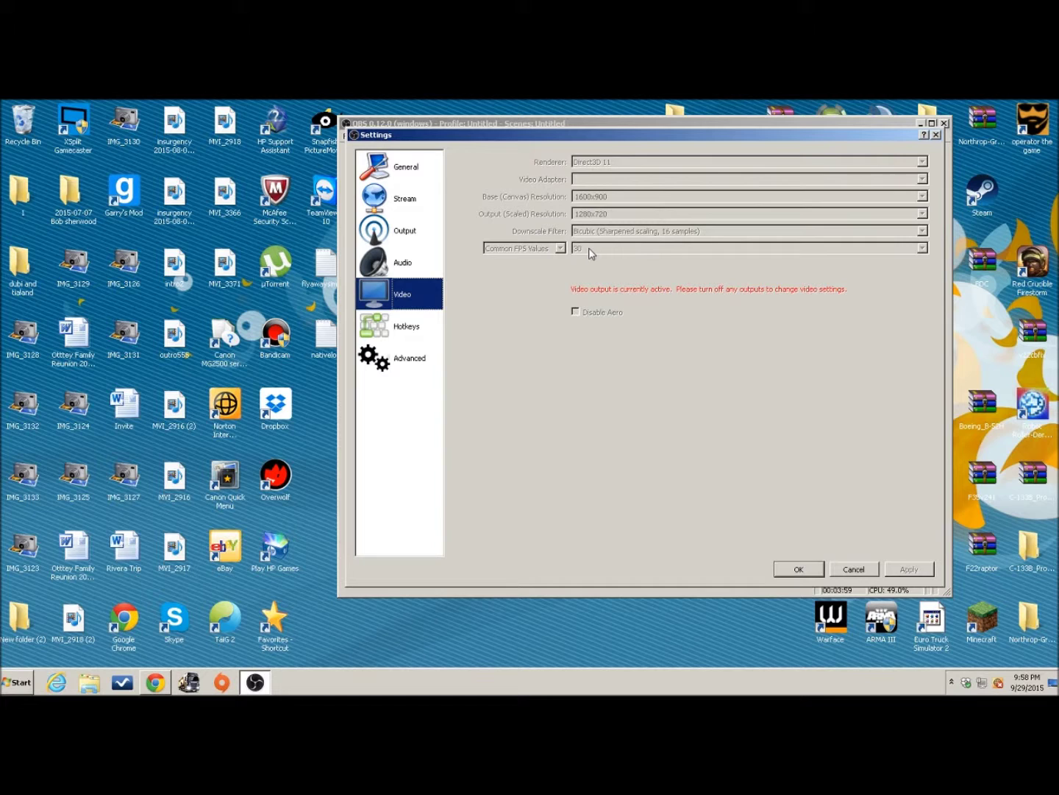
- Review the Audio device options, picking Microphone (Realtek High Definition Audio) for Mic/Auxiliary Audio Device and inspecting the Desktop Audio Device choices
left_click(419, 265)
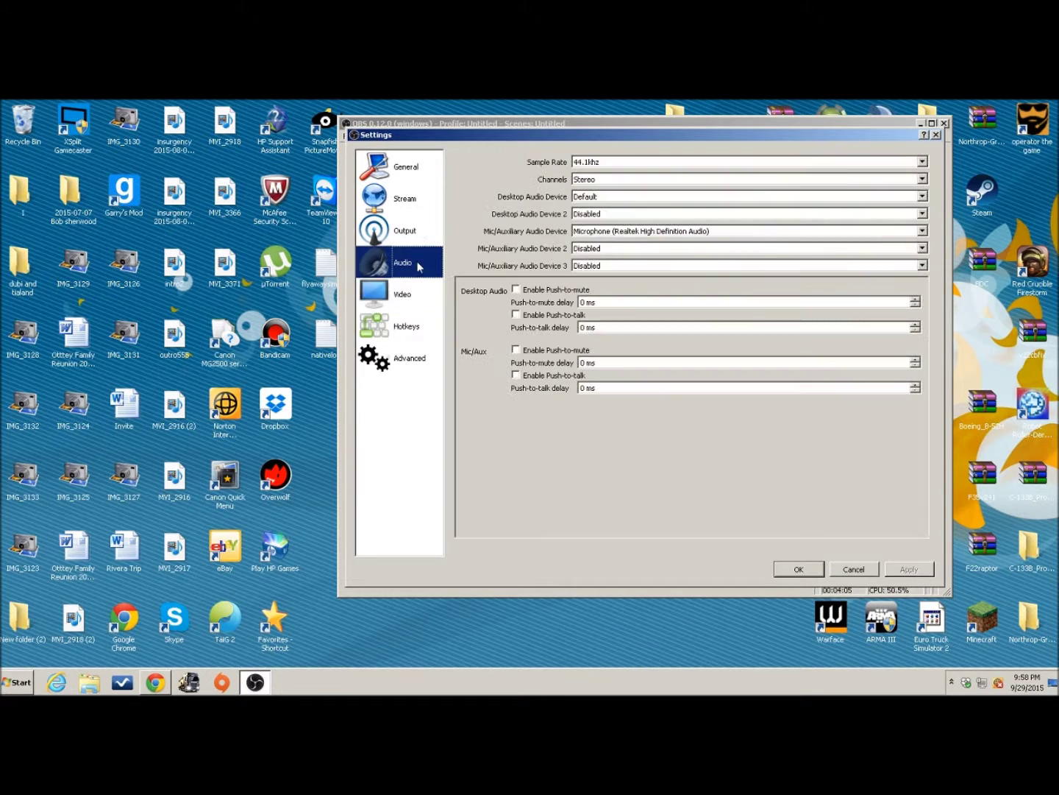
left_click(923, 233)
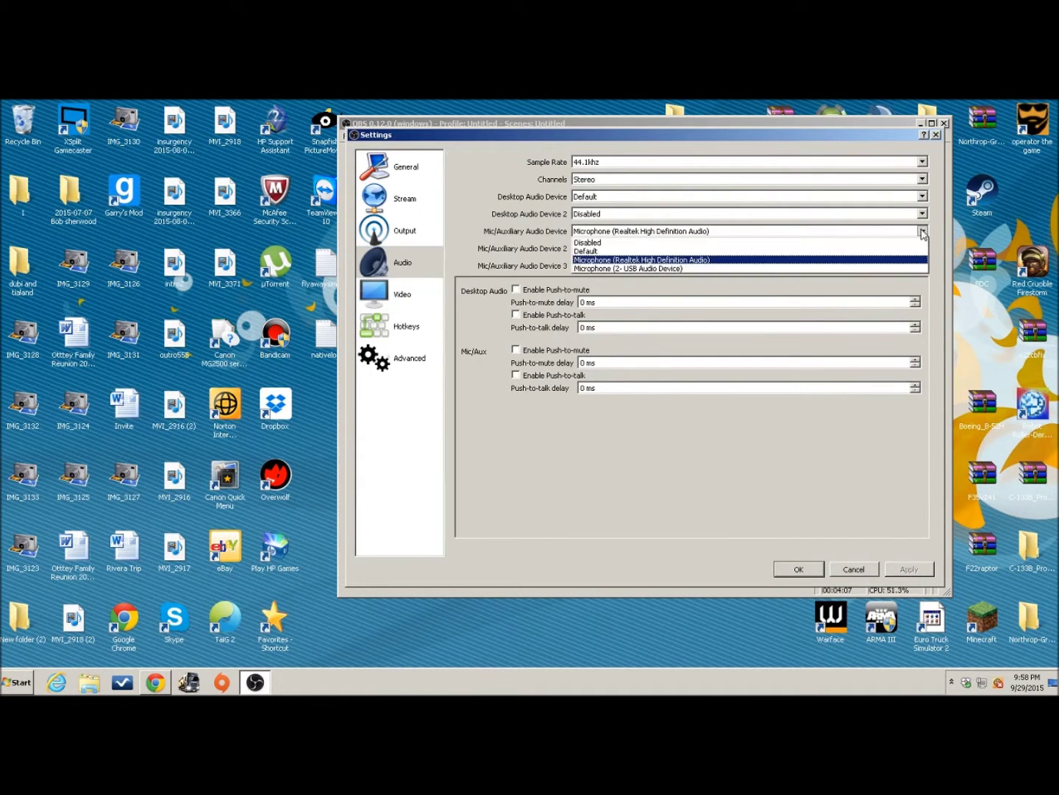
left_click(632, 257)
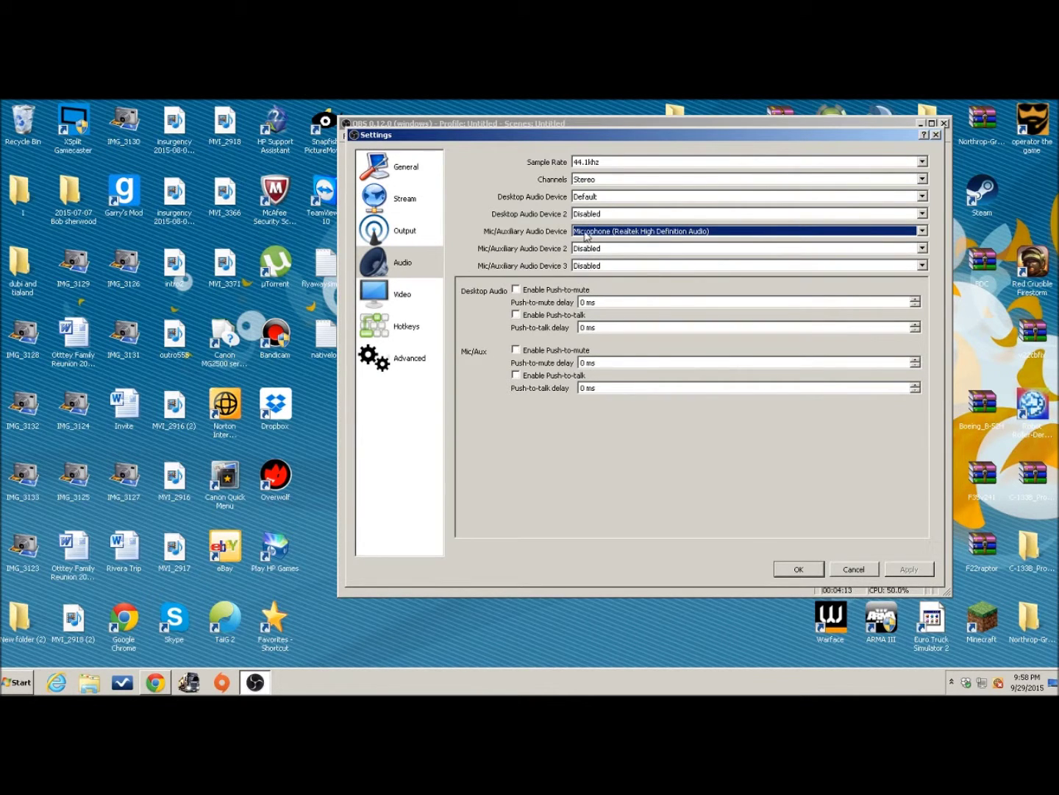
left_click(924, 197)
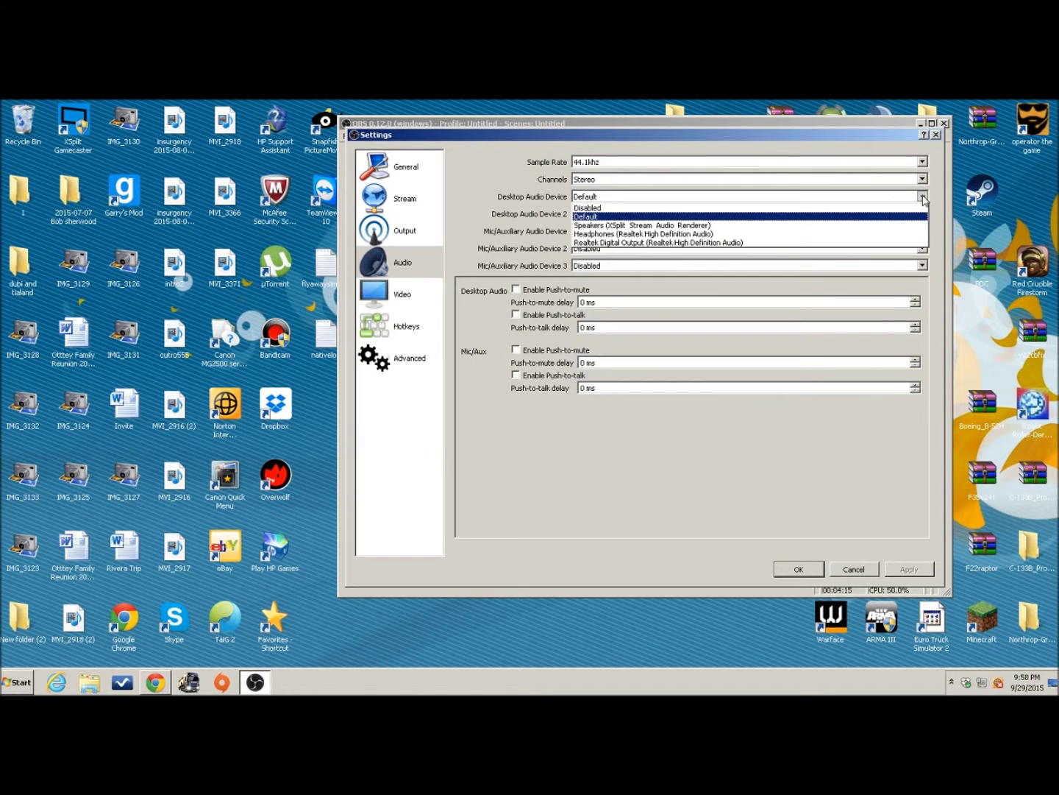
left_click(922, 197)
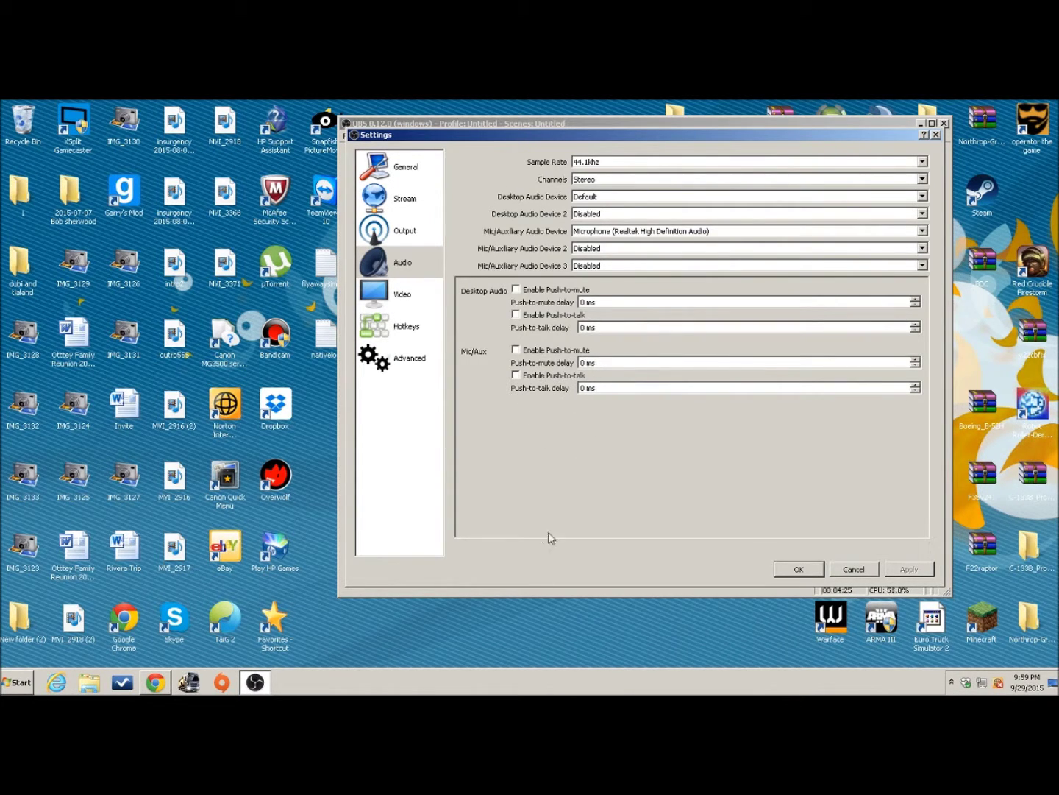
- Review the Output settings and the streaming services offered in the Stream settings
left_click(408, 235)
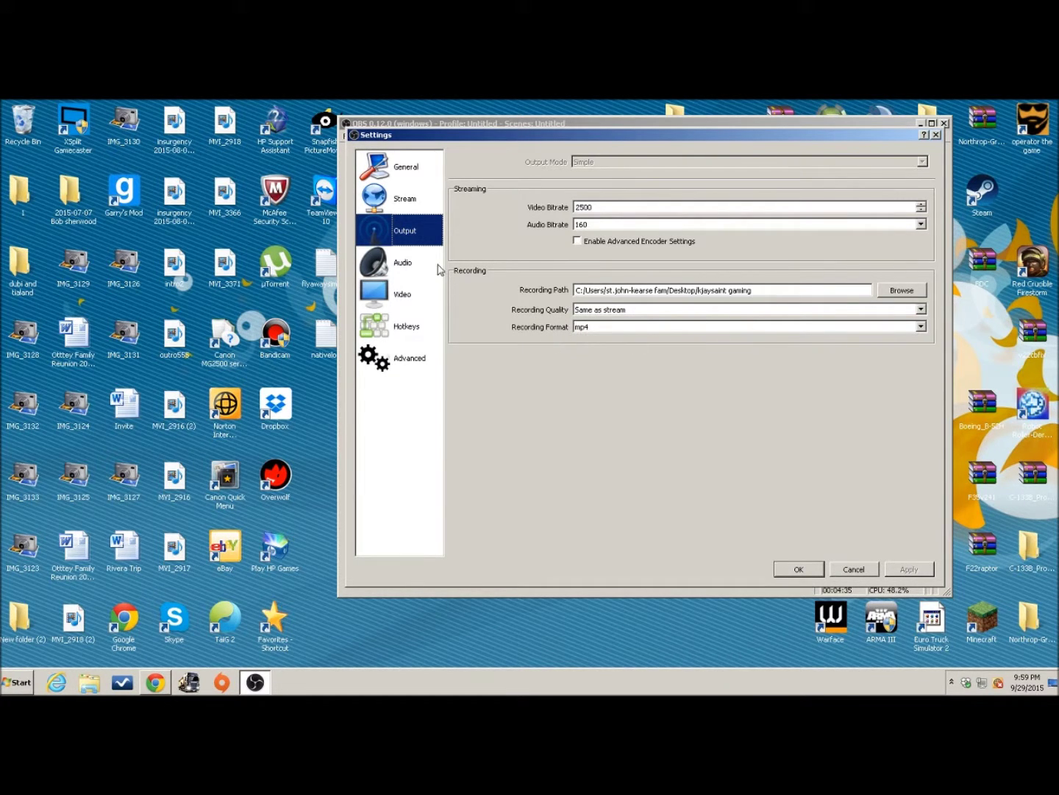
left_click(423, 193)
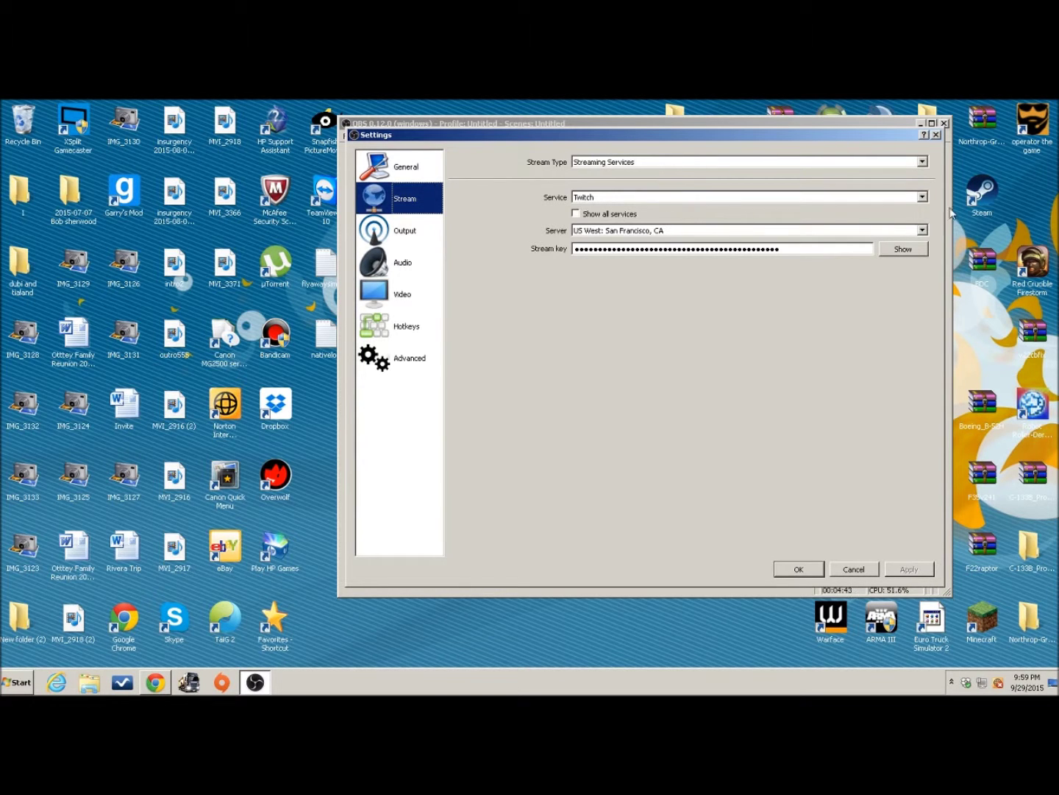
left_click(924, 197)
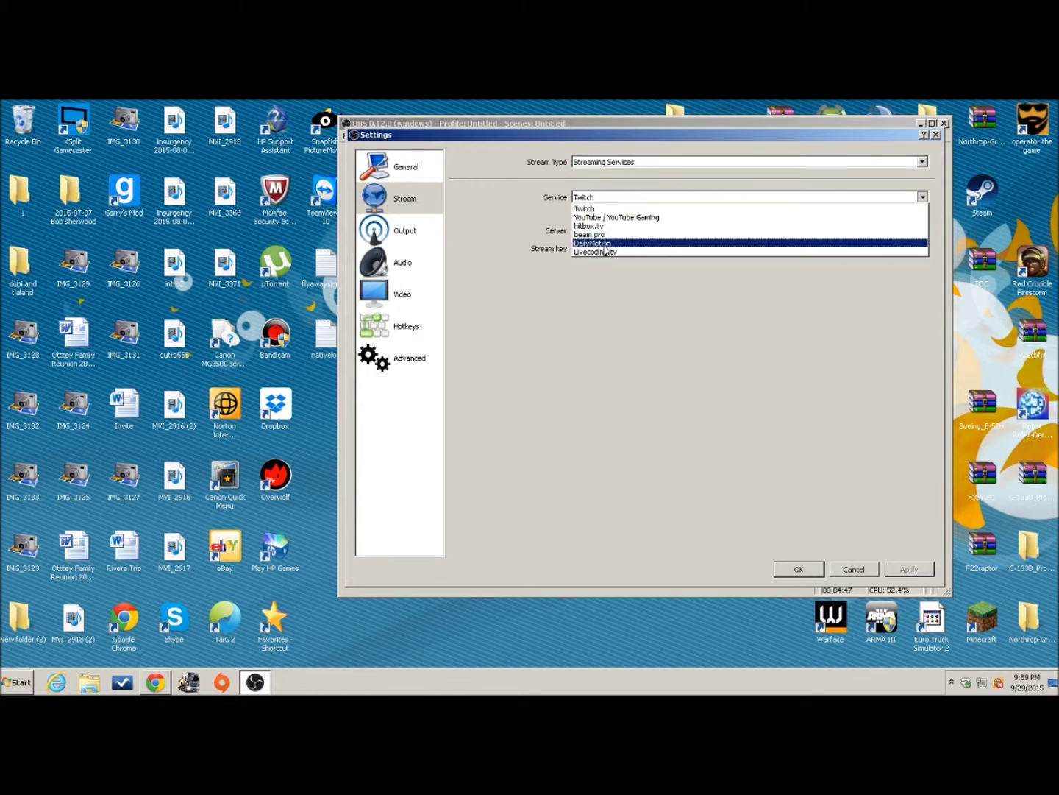
left_click(608, 286)
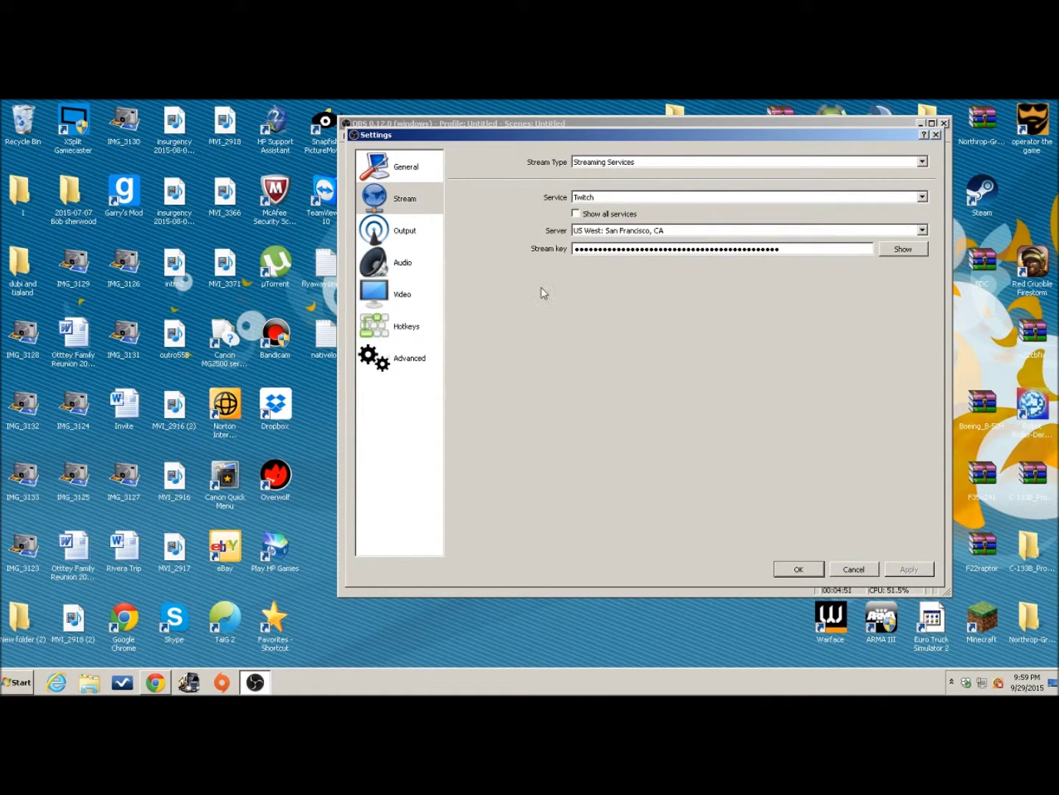
- Look through the Output, Hotkeys, Video and General settings once more and close the settings without saving
left_click(420, 235)
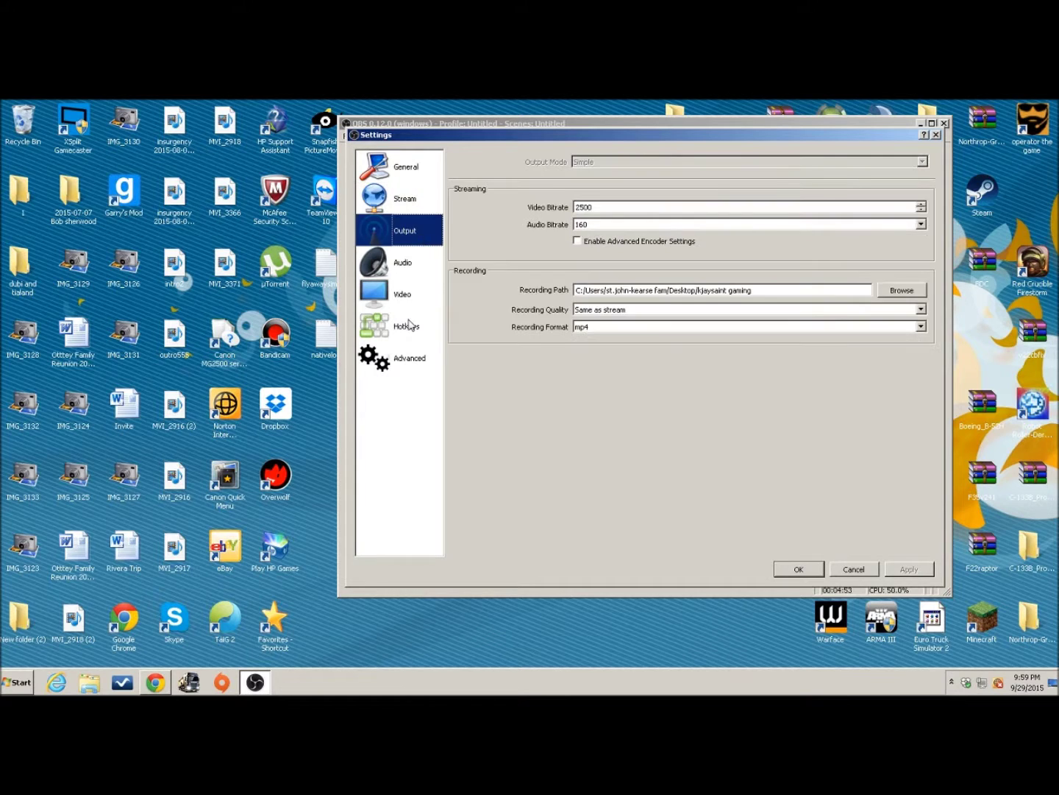
left_click(407, 319)
left_click(417, 300)
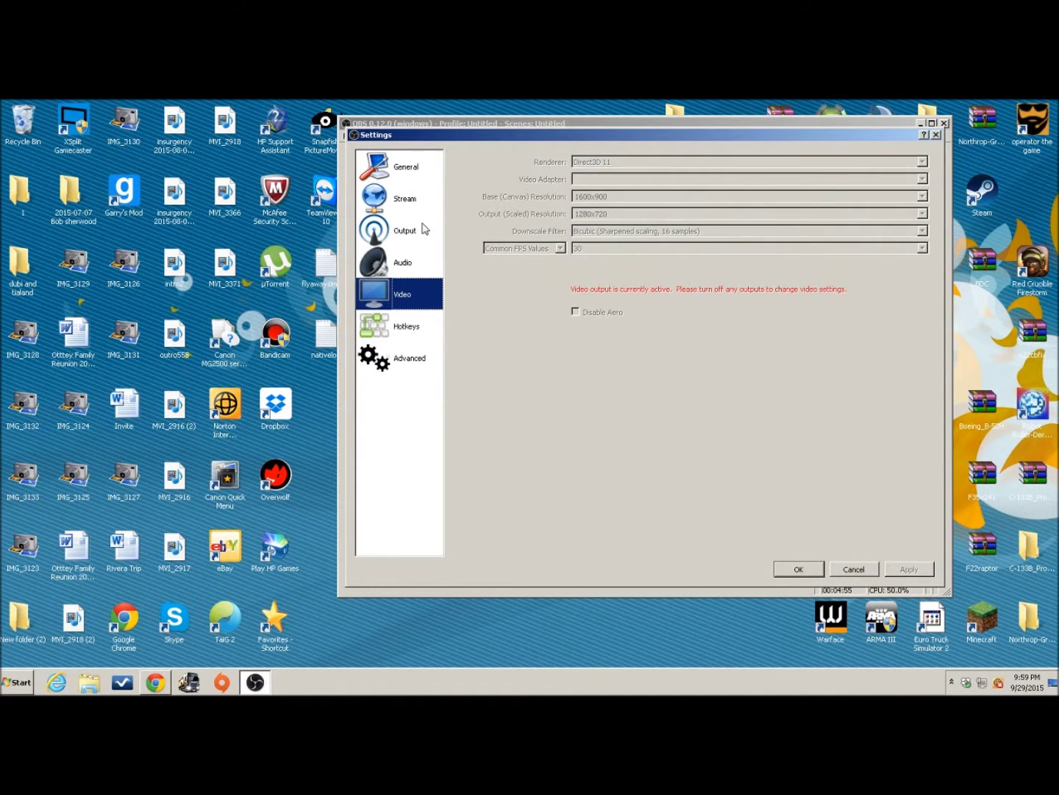
left_click(400, 176)
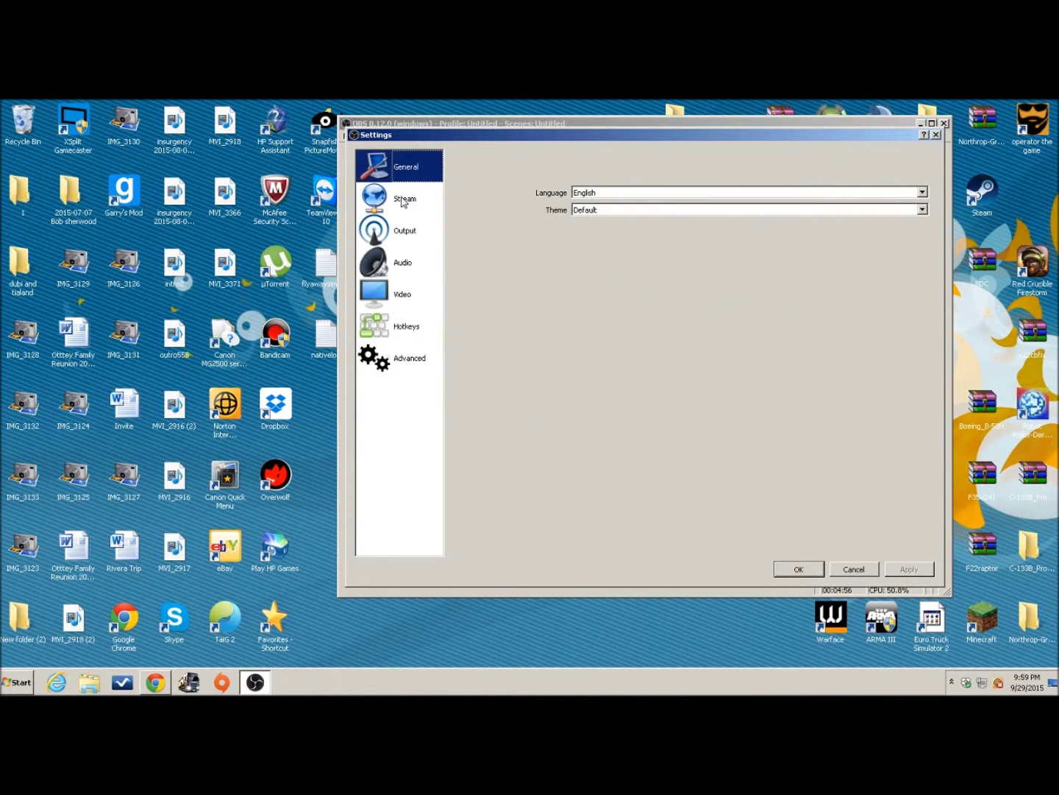
left_click(854, 569)
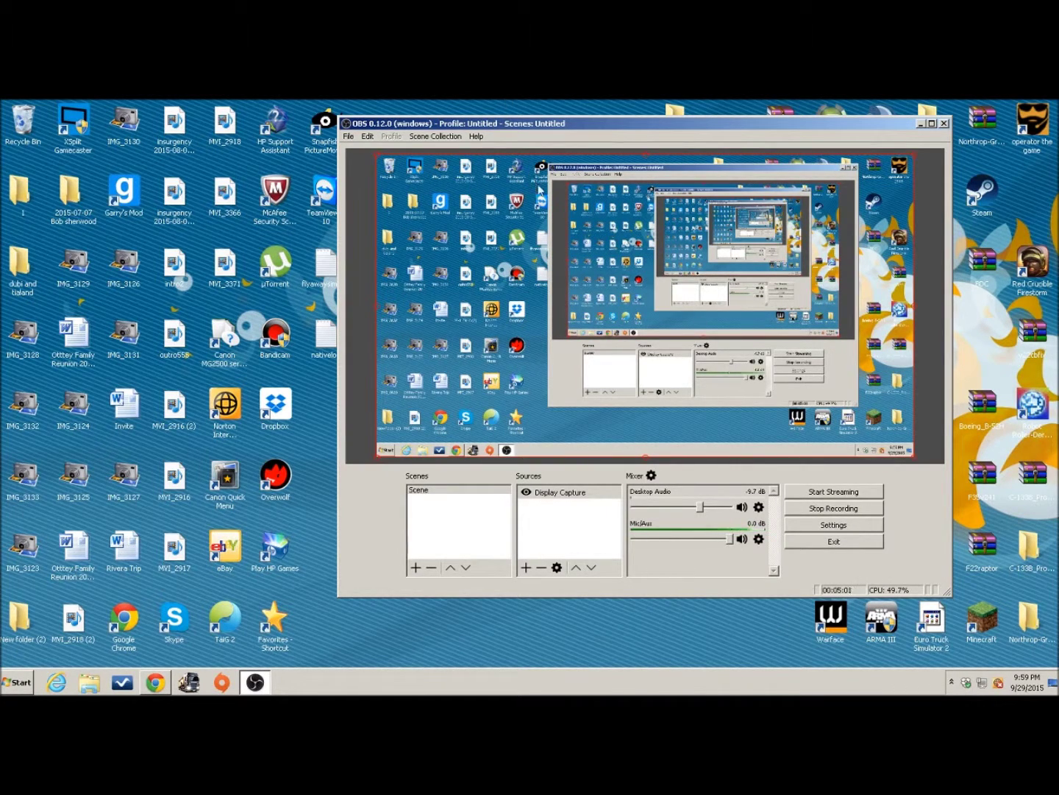
- Lower the OBS window to view the kjaysaint gaming folder on the desktop and raise the window again
left_click_drag(554, 125, 539, 256)
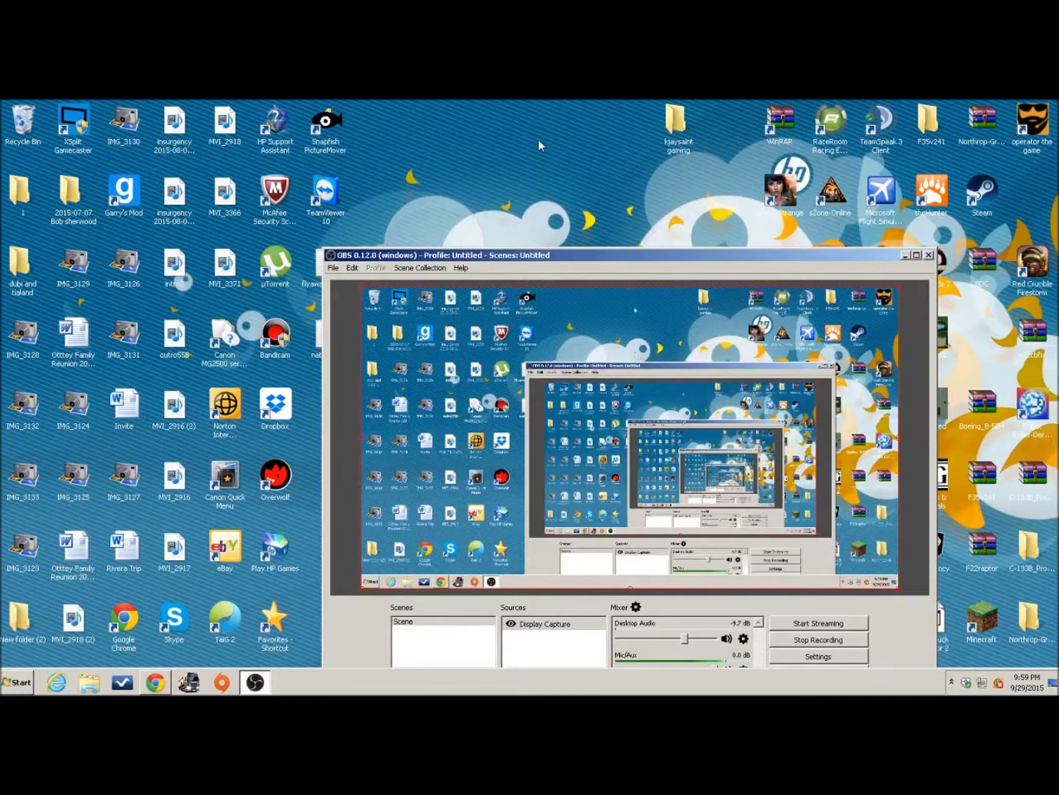
left_click_drag(540, 145, 537, 145)
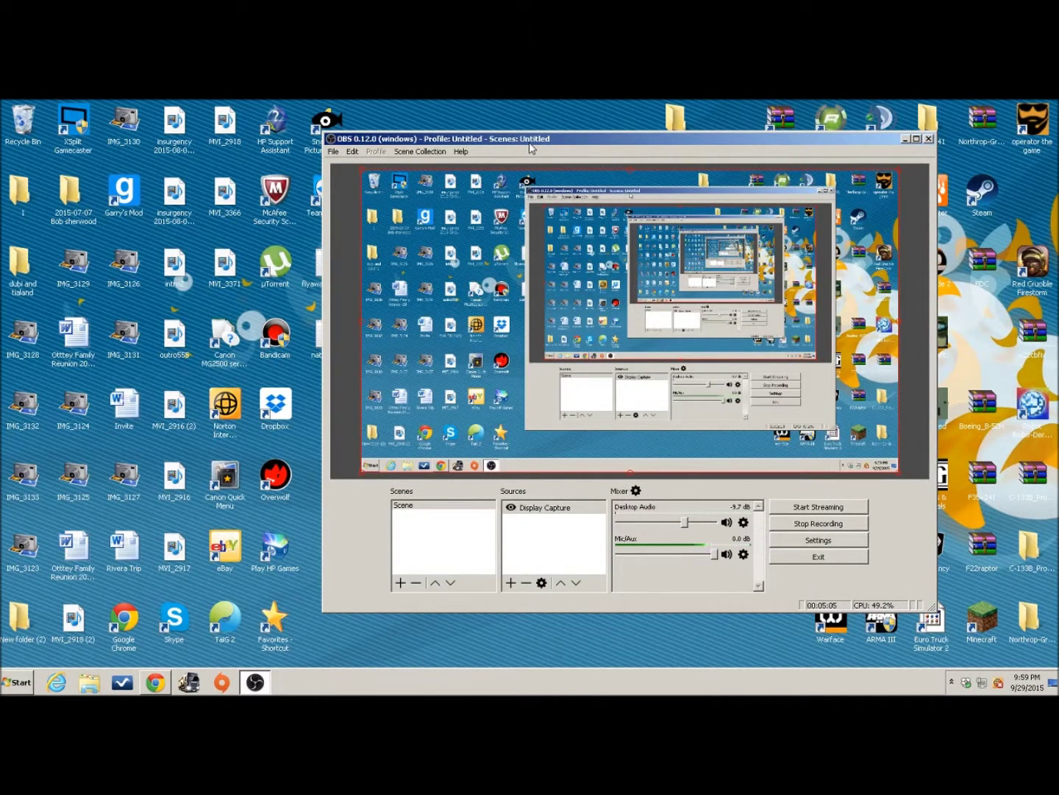